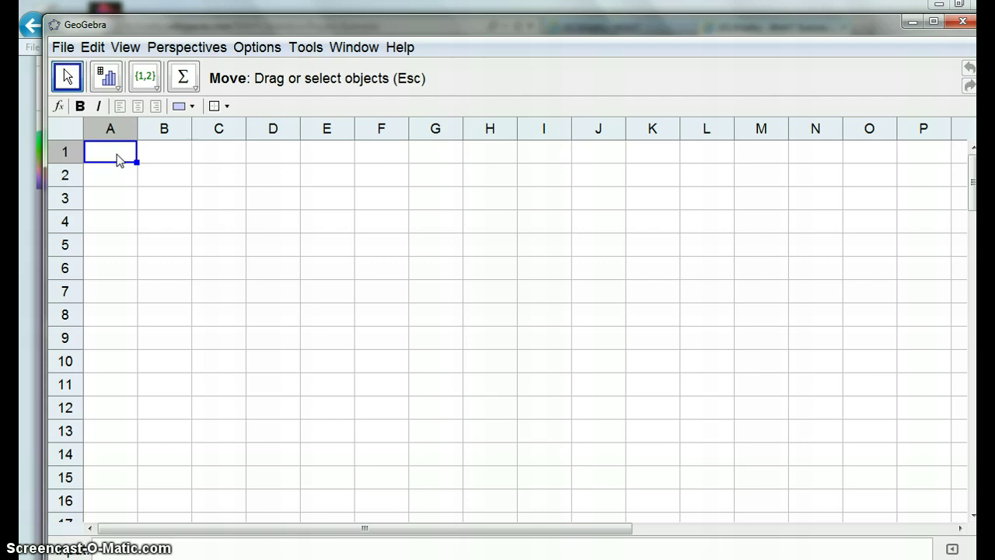
- Enter 22, 29, 89, 61, 27, 11, 41, 24, 25, 11, 57, 37, 41 into A1:A13
text(22)
key(Return)
text(29)
key(Return)
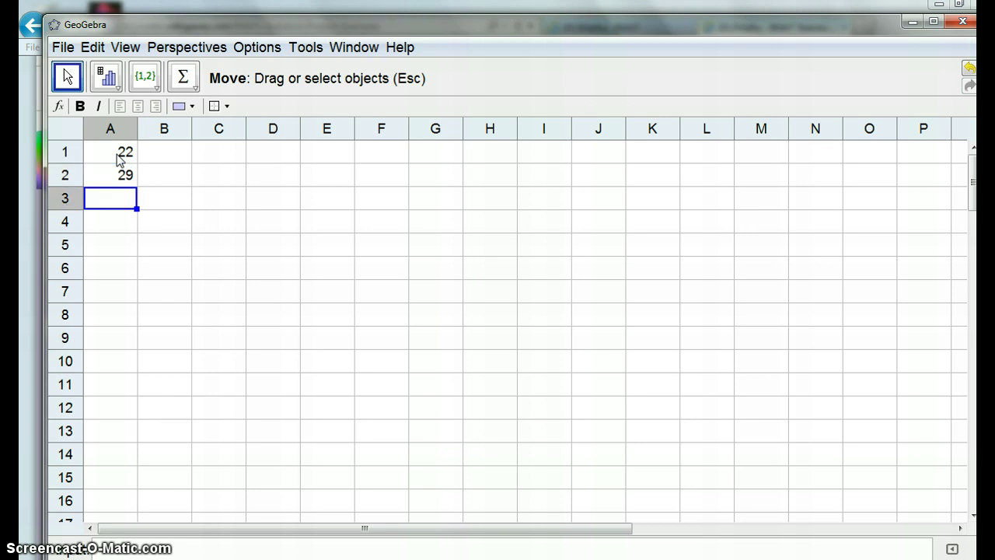
text(89)
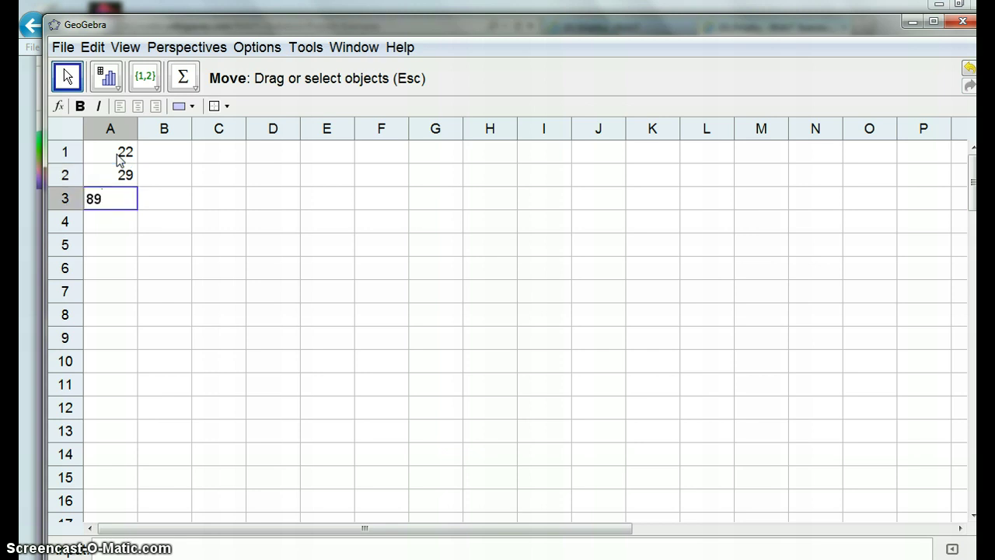
key(Return)
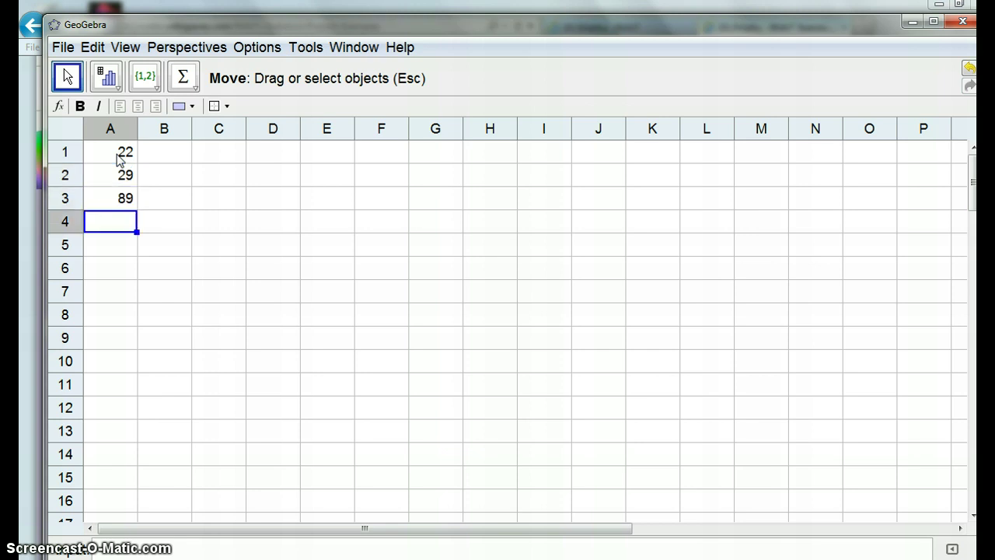
text(61)
key(Return)
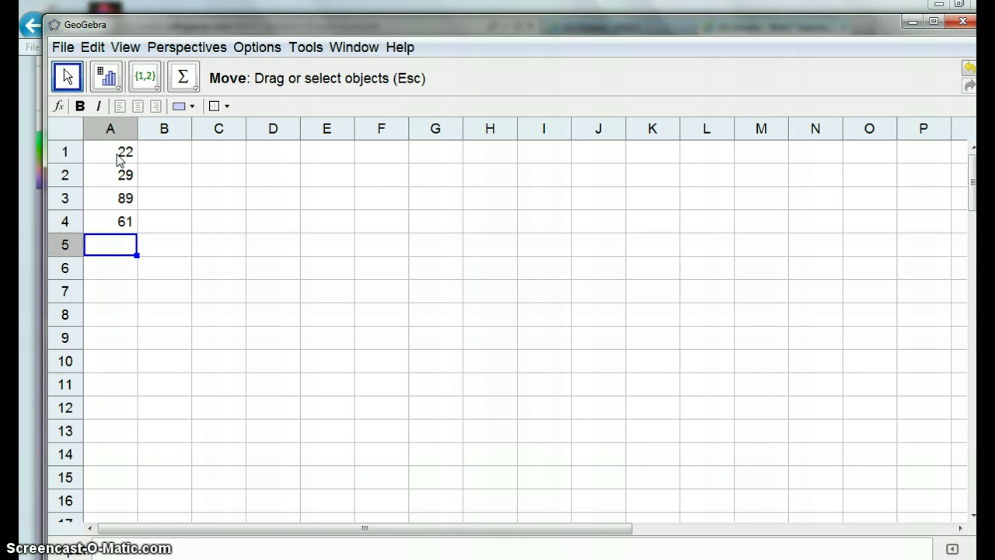
text(27)
key(Return)
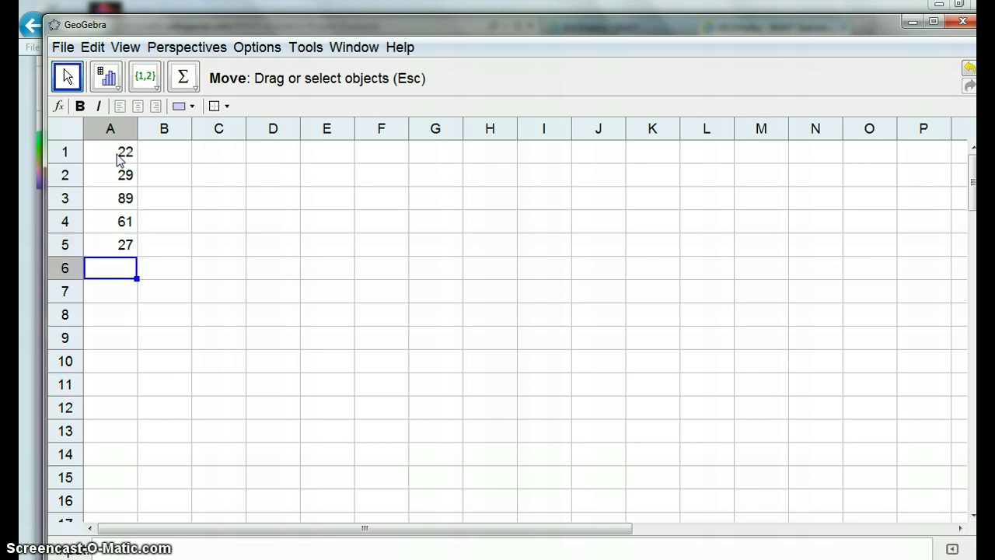
text(11)
key(Return)
text(41)
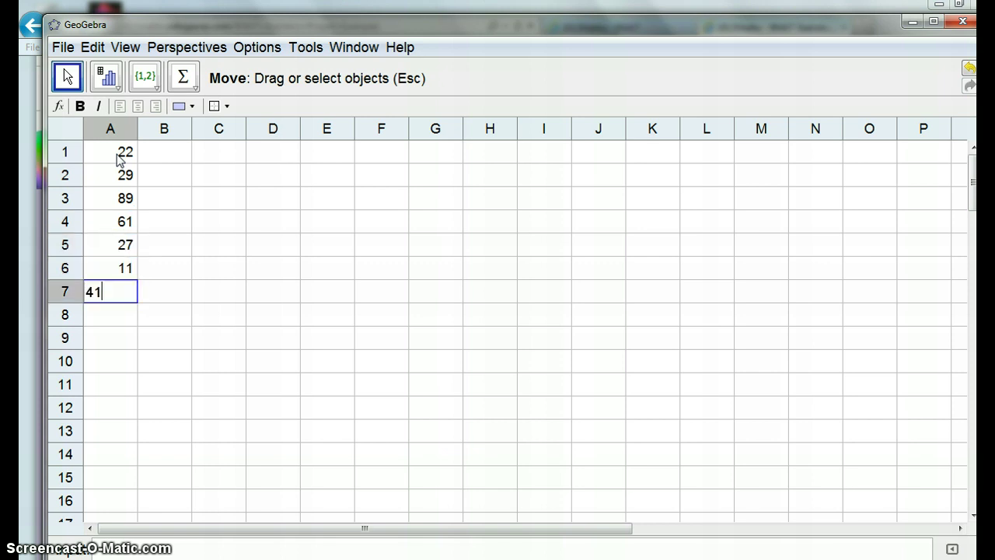
key(Return)
text(24)
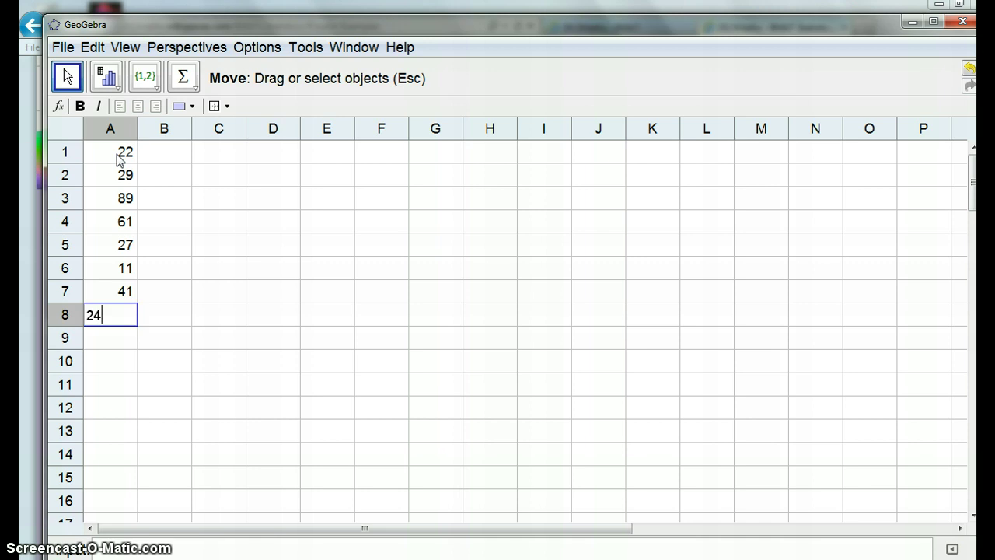
key(Return)
text(25)
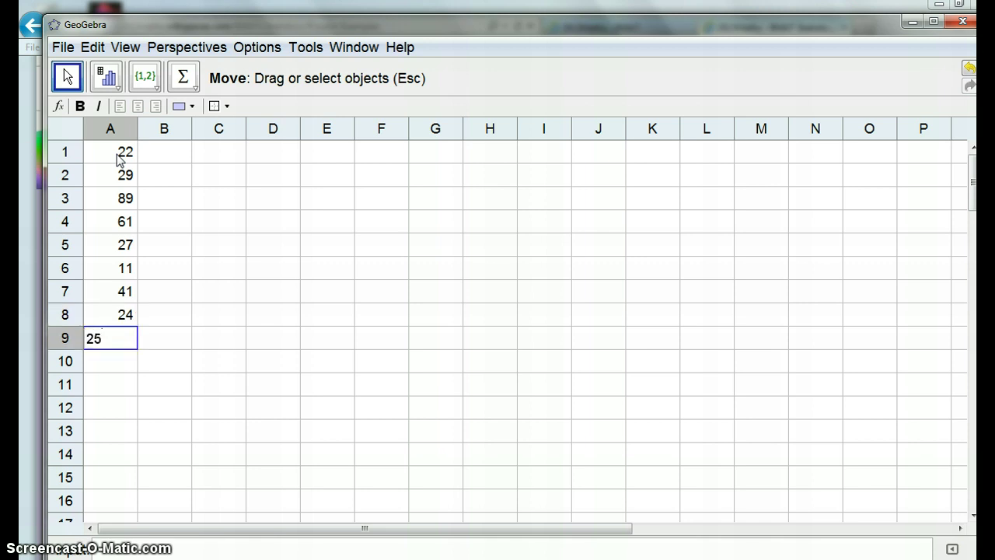
key(Return)
text(11)
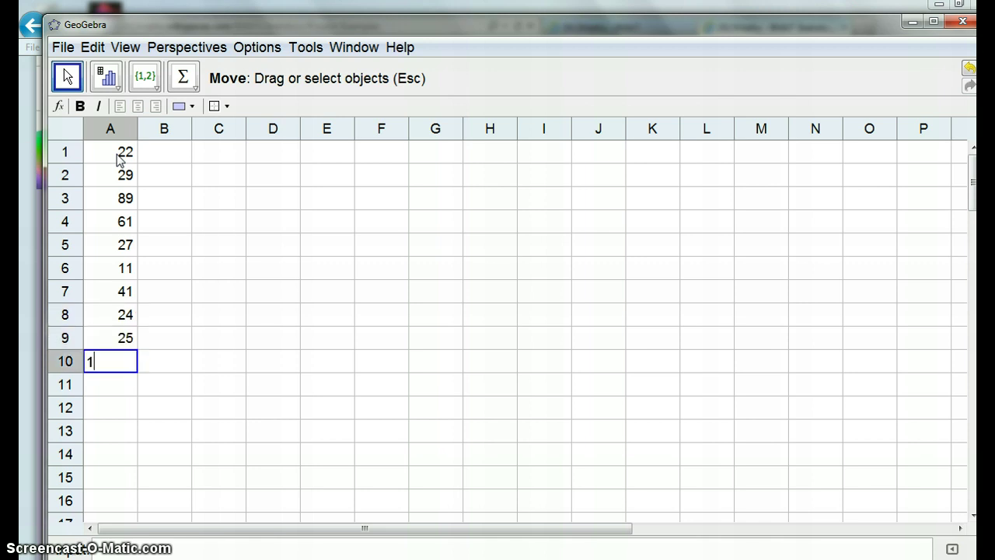
key(Return)
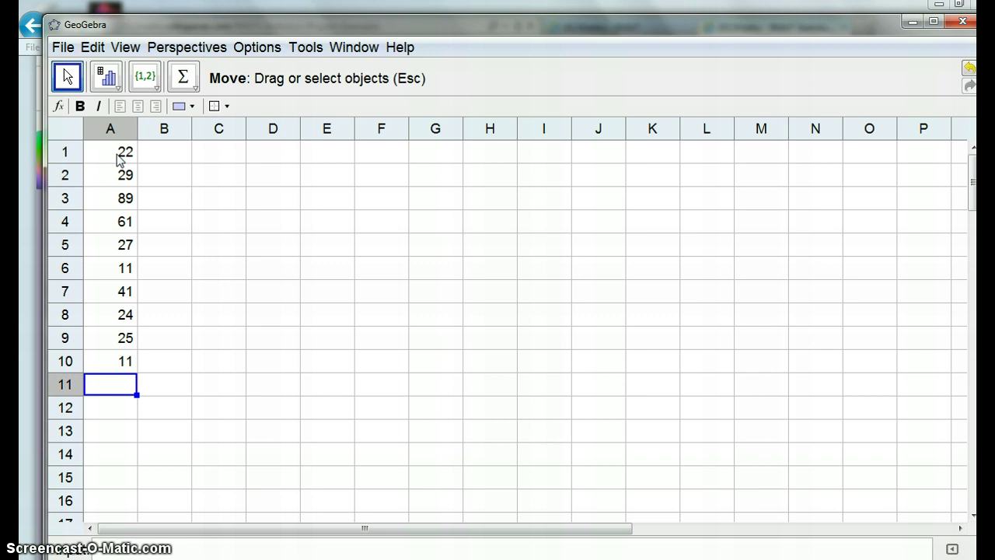
text(57)
key(Return)
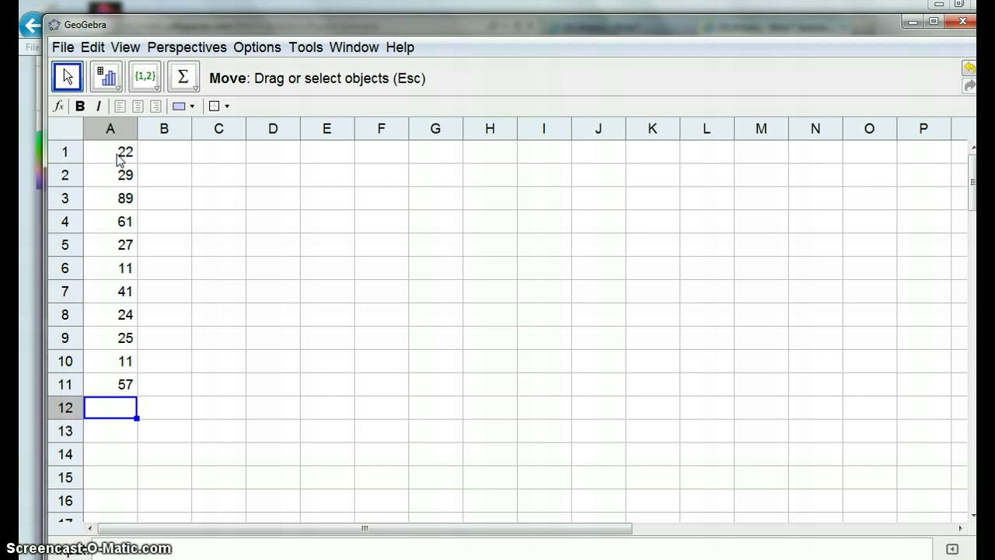
text(37)
key(Return)
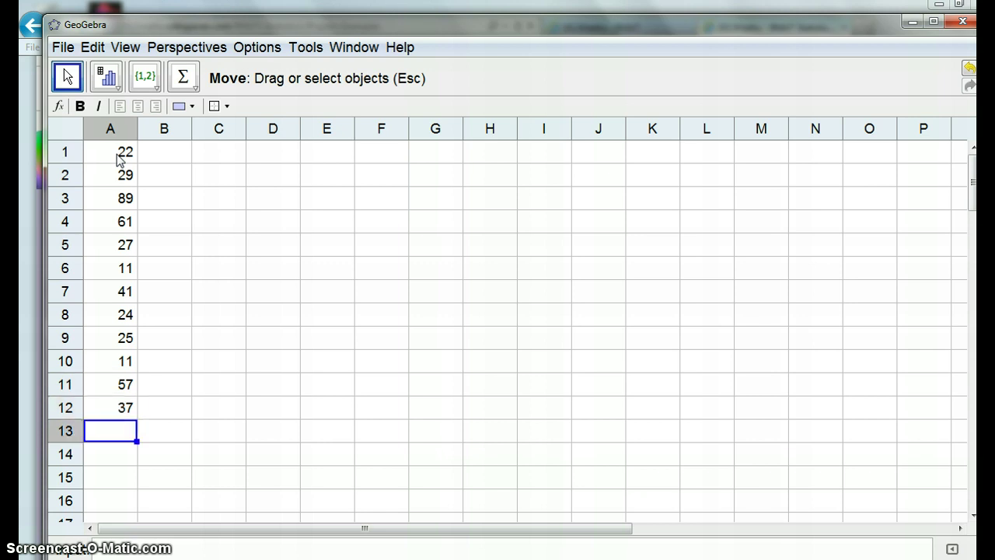
text(41)
key(Return)
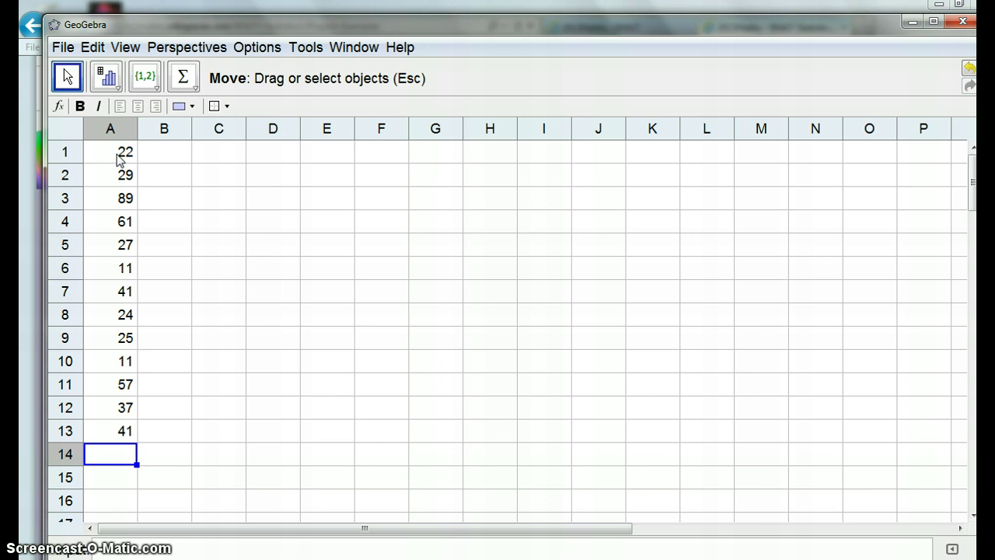
- Enter 18, 40, 47, 41, 35, 22, 7, 13, 23, 20, 51, 21, 20 into A14:A26
text(18)
key(Return)
text(40)
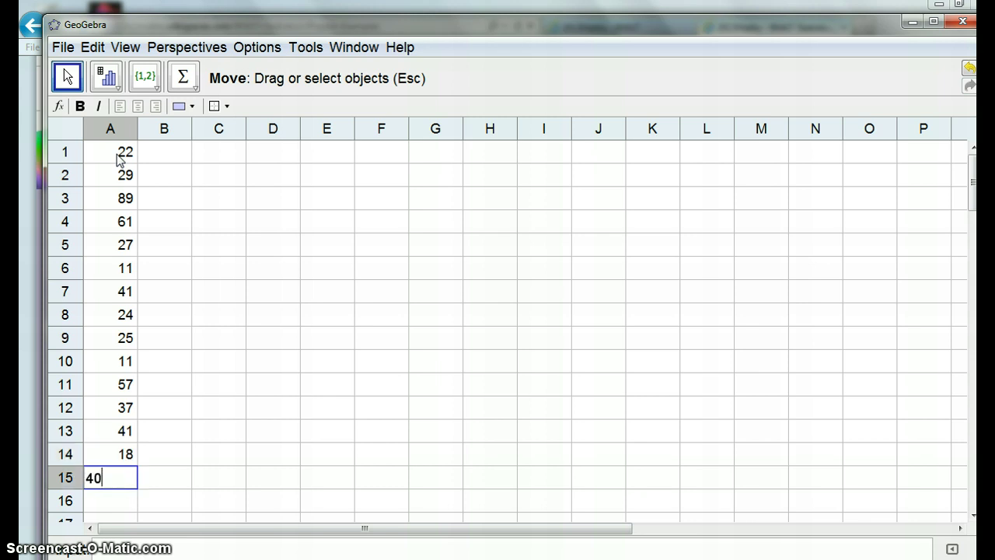
key(Return)
text(47)
key(Return)
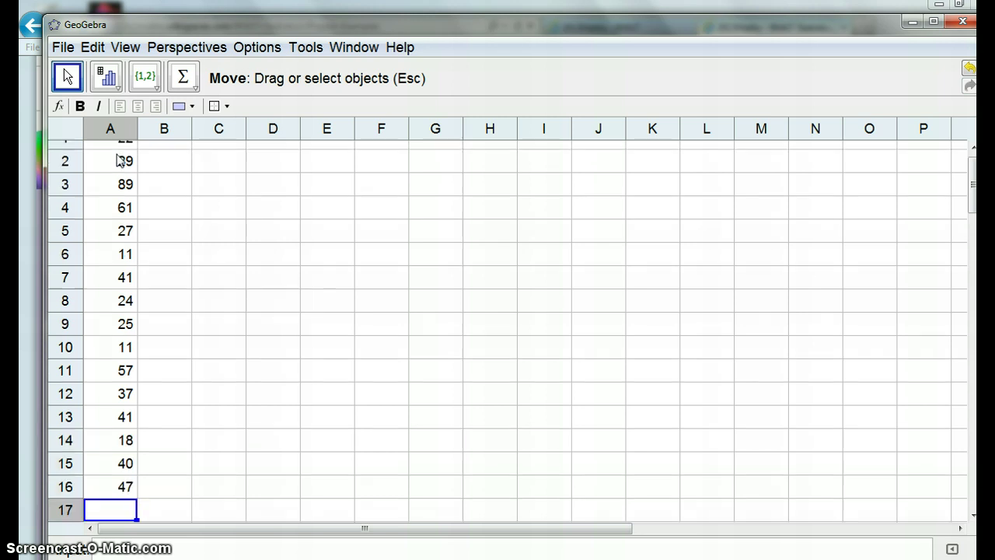
text(41)
key(Return)
text(35)
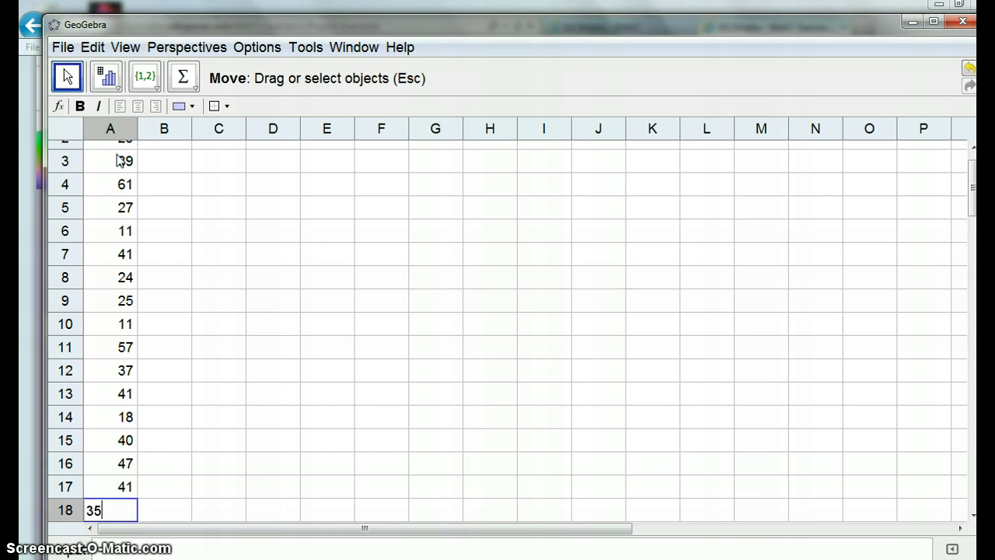
key(Return)
text(22)
key(Return)
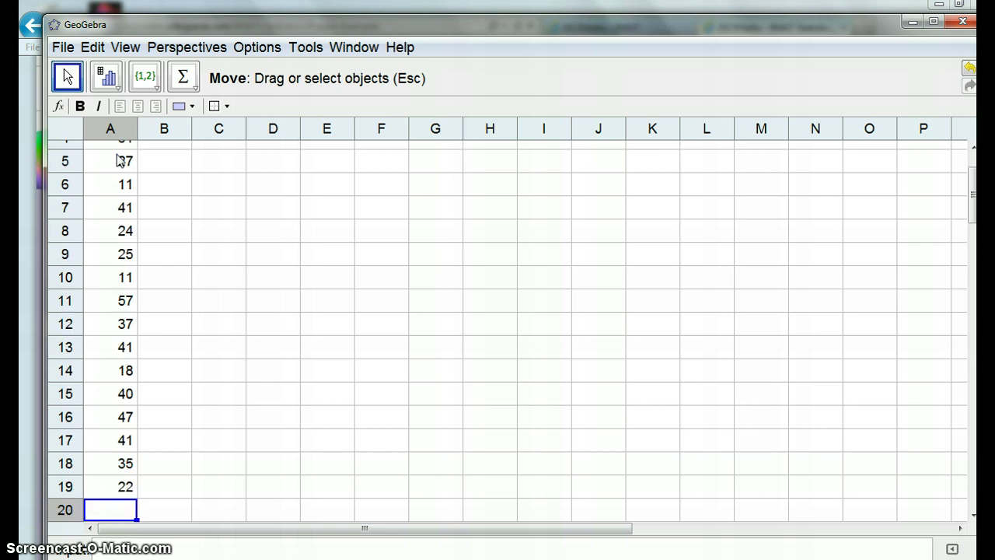
text(7)
key(Return)
text(13)
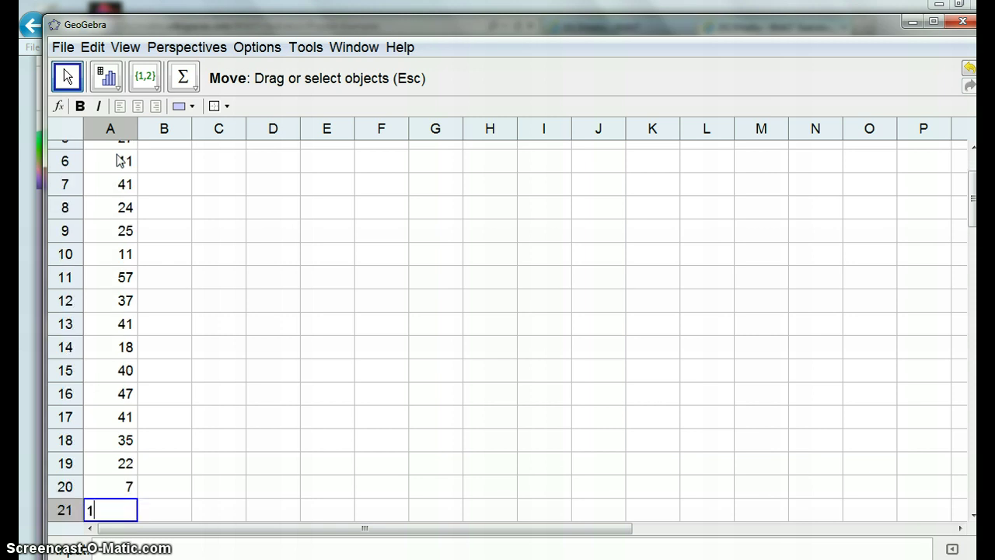
key(Return)
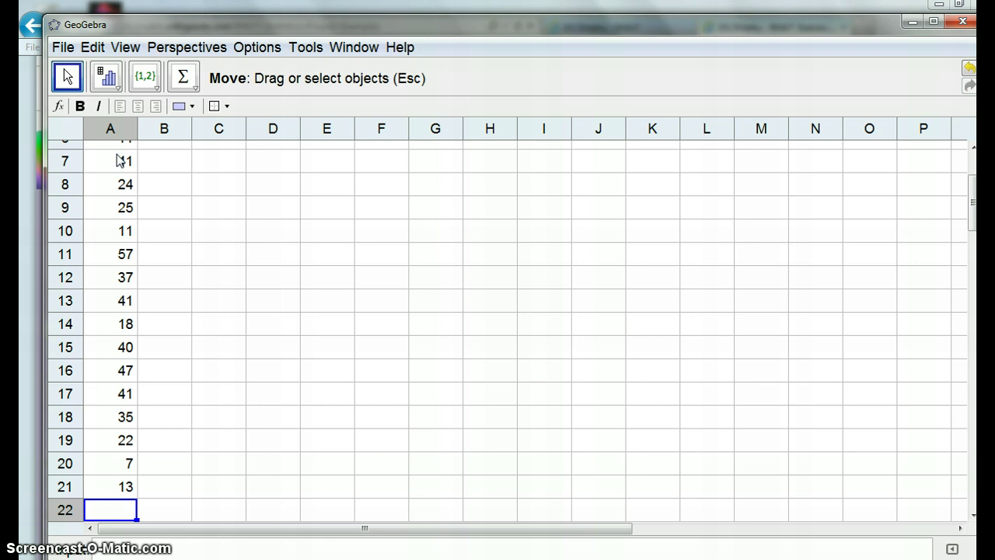
text(23)
key(Return)
text(20)
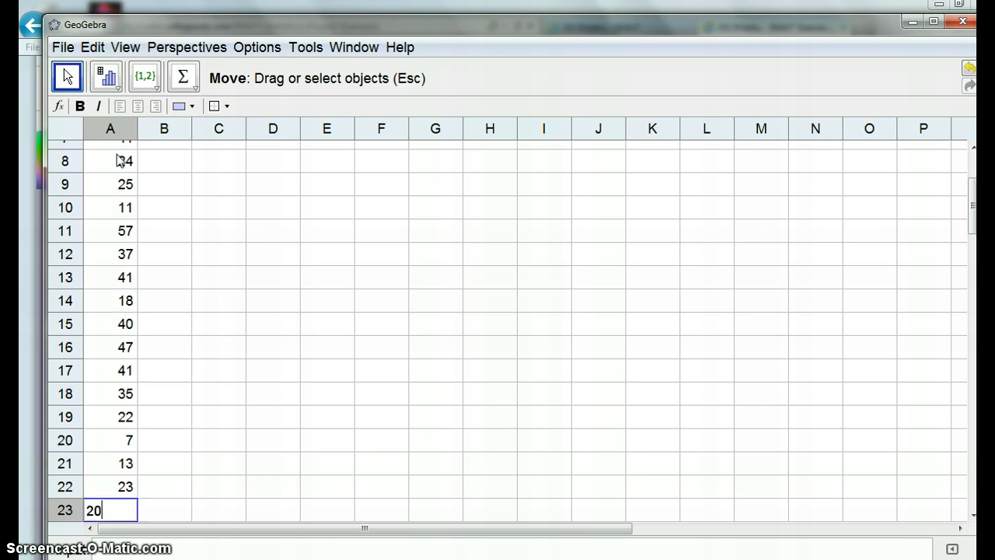
key(Return)
text(51)
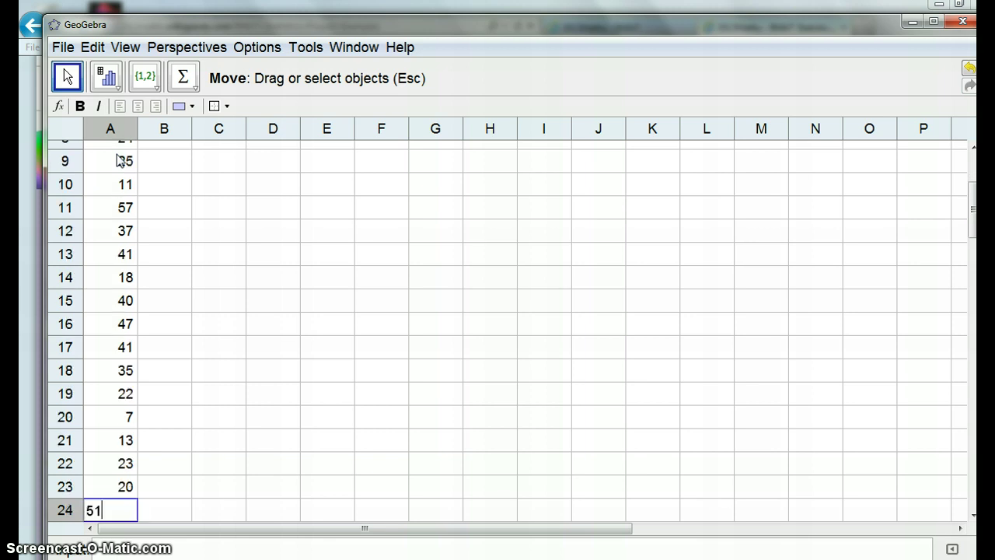
key(Return)
text(2)
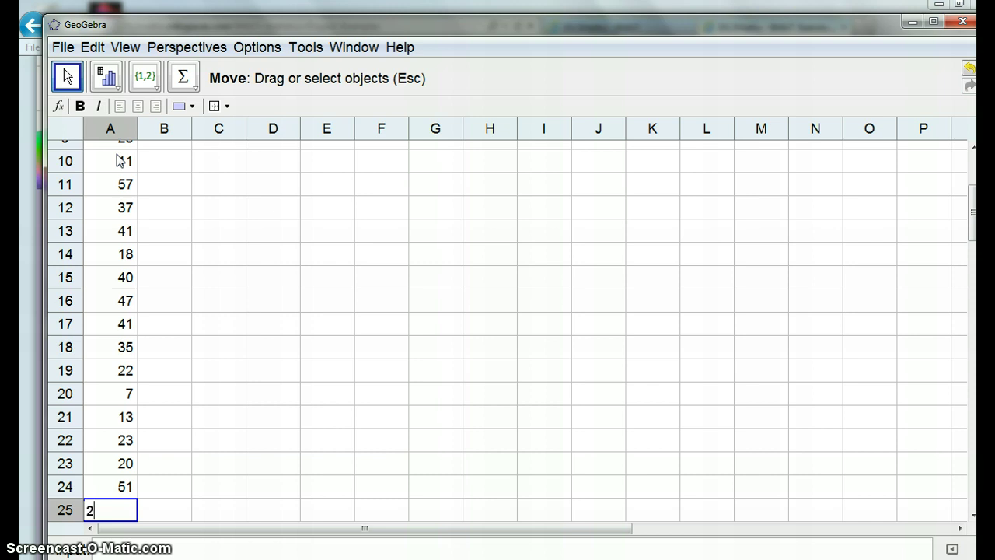
text(1)
key(Return)
text(20)
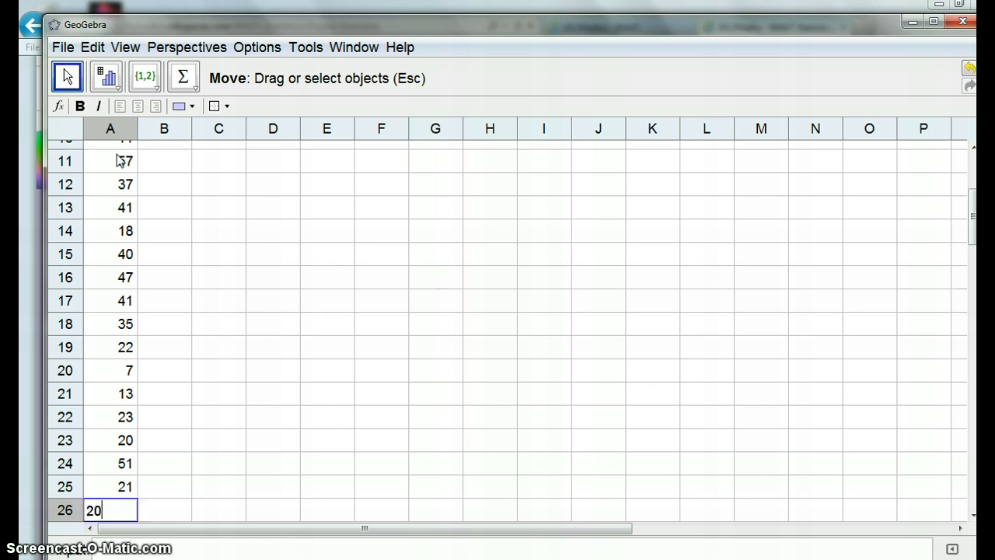
key(Return)
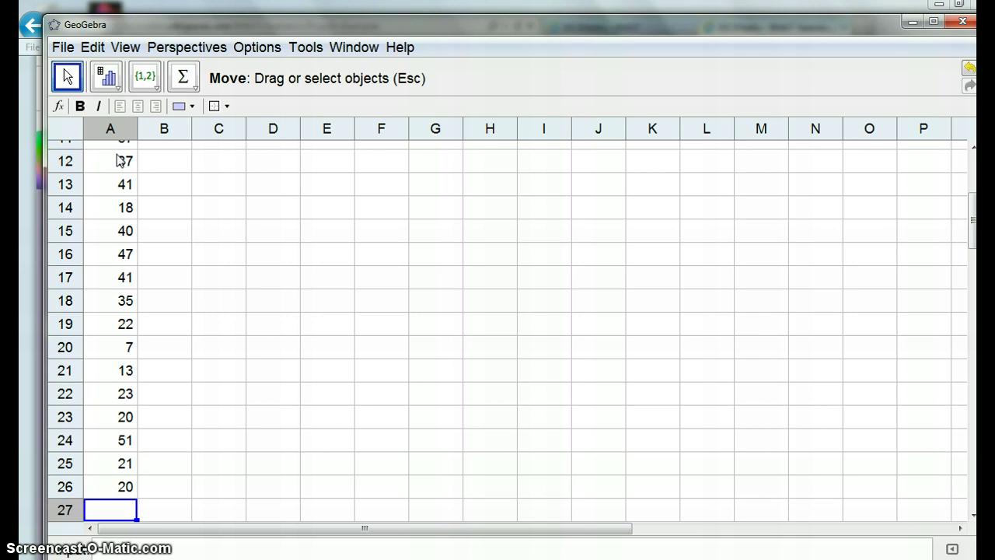
- Select all the cookie data in column A and bring up the data analysis tool list
key(Up)
key(Up)
key(Up)
key(Up)
key(Up)
key(Up)
key(Up)
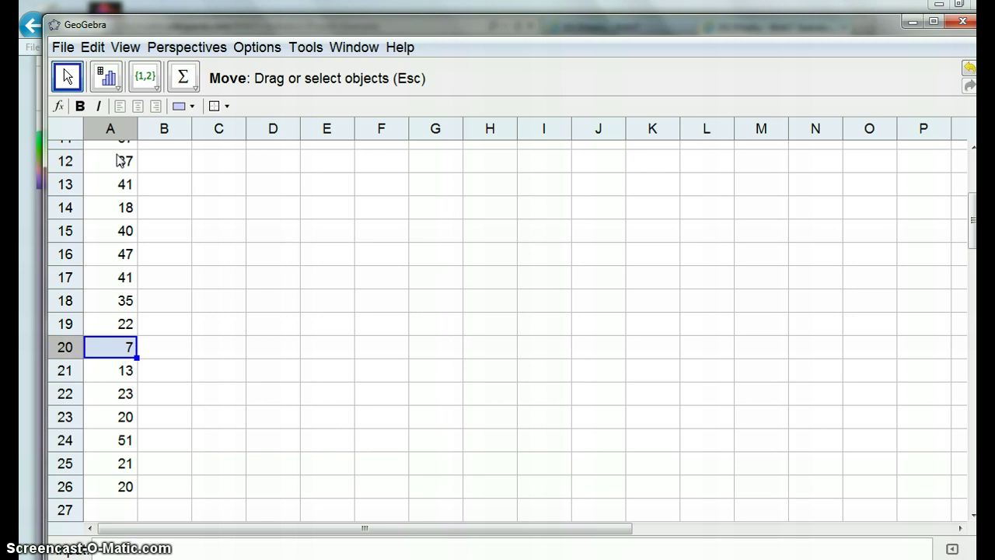
key(Up)
key(Up)
key(Up)
key(Up)
key(Up)
key(Up)
key(Up)
key(Up)
key(Up)
key(Up)
key(Up)
key(Up)
key(Up)
key(Up)
key(Up)
key(Up)
key(Up)
key(Up)
key(Up)
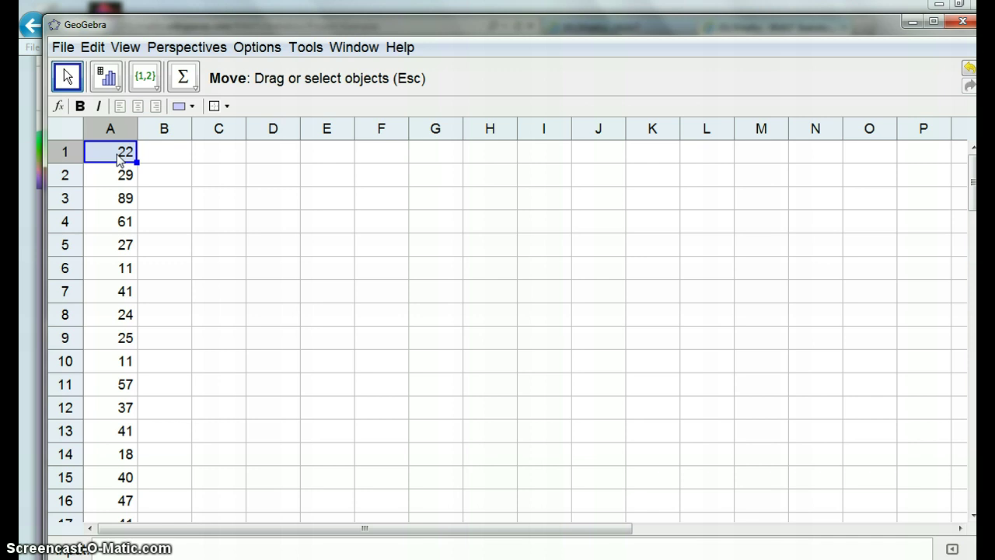
click(121, 130)
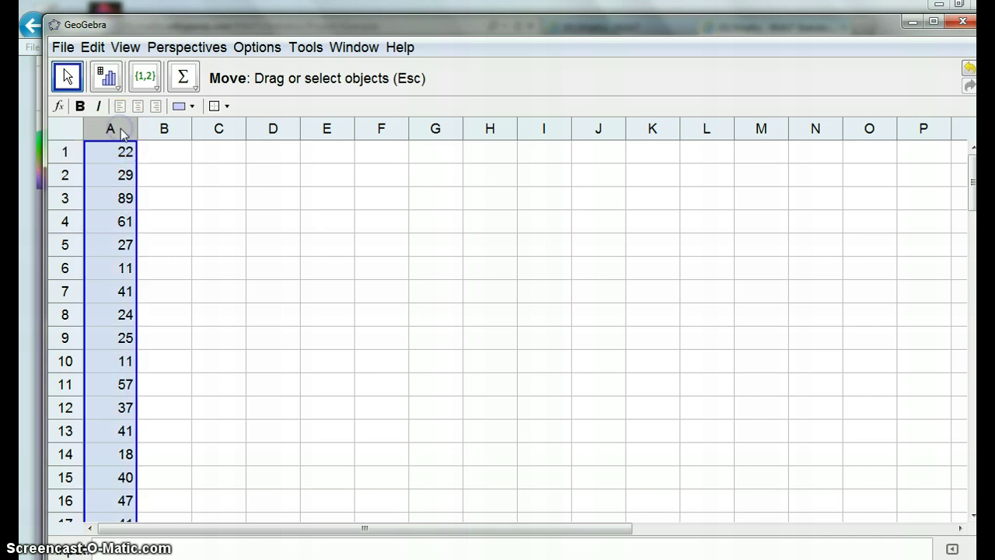
click(115, 87)
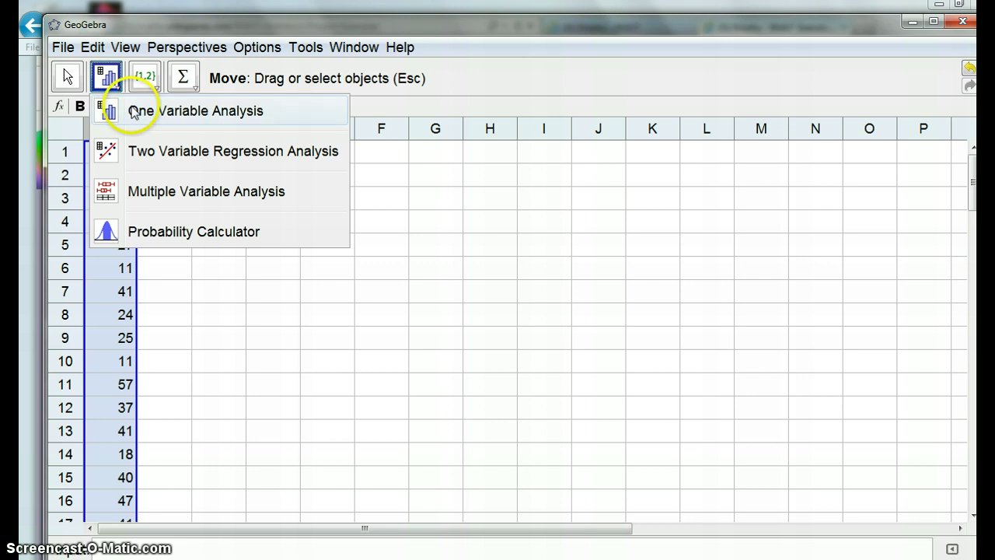
- Run One Variable Analysis on column A and vary the histogram's Classes slider to retune its bins
click(140, 115)
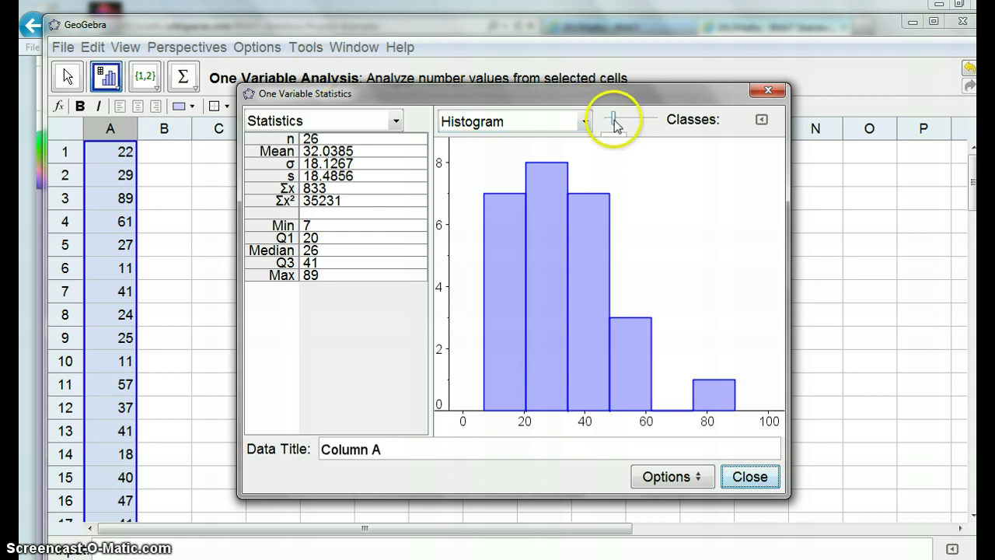
mouse_move(614, 118)
mouse_down()
mouse_move(663, 125)
mouse_move(616, 127)
mouse_move(624, 122)
mouse_up()
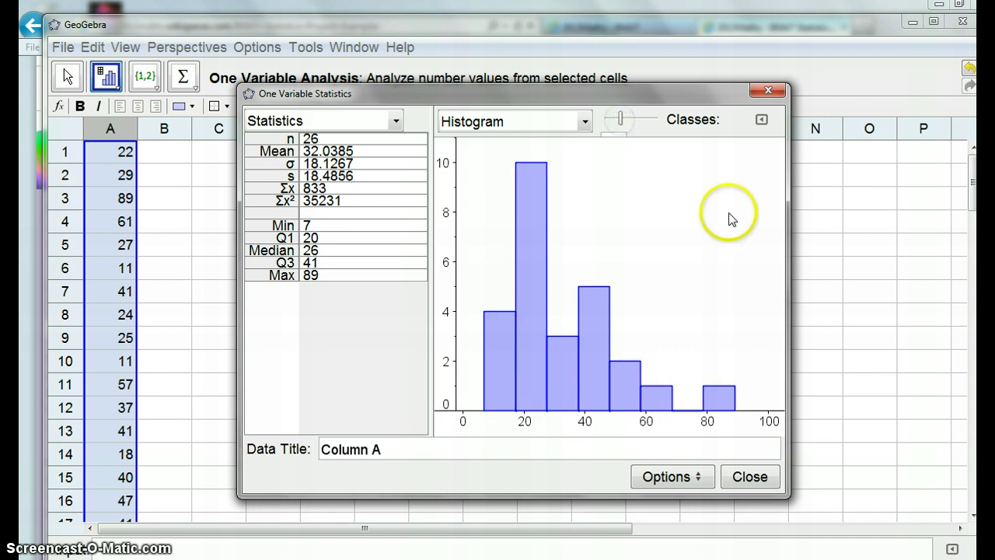
click(168, 514)
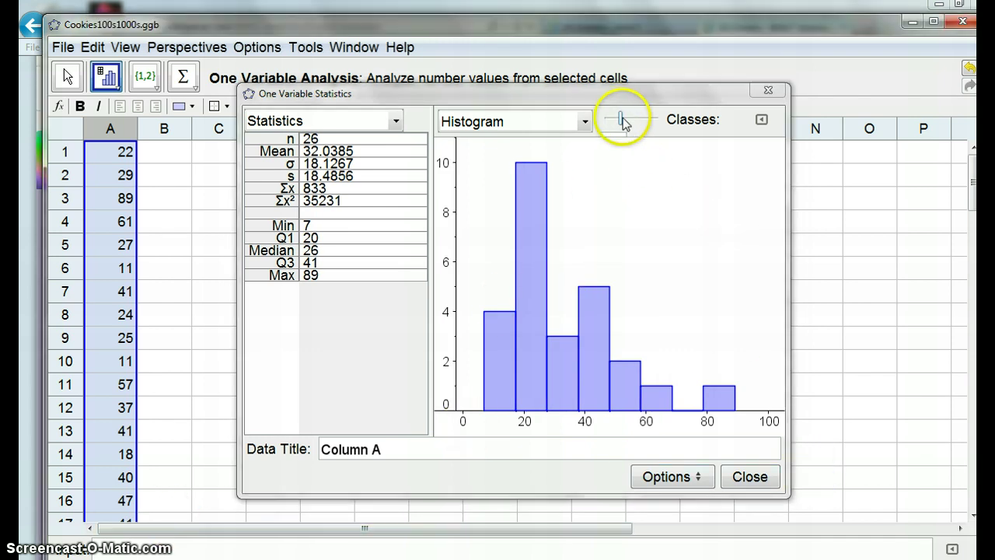
drag(622, 122, 659, 122)
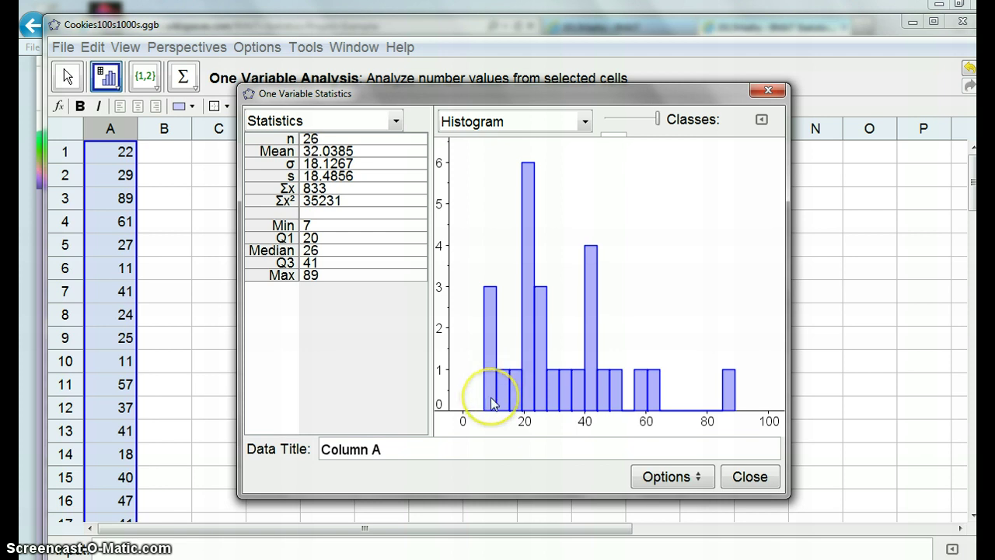
click(658, 118)
mouse_move(660, 123)
mouse_down()
mouse_move(611, 126)
mouse_move(656, 123)
mouse_up()
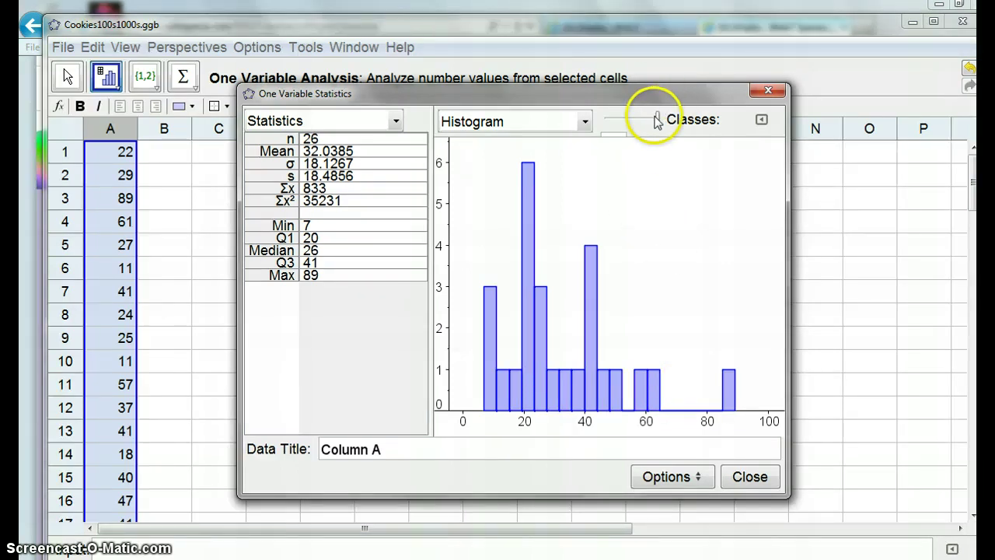
drag(657, 119, 630, 123)
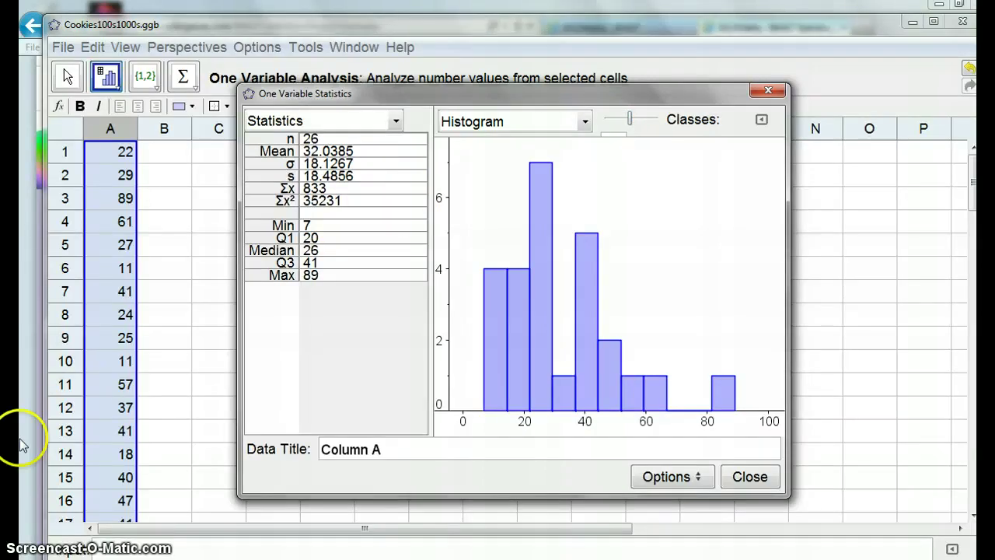
- Turn on Show 2nd Plot in the analysis options to display a boxplot of column A
click(700, 477)
click(668, 448)
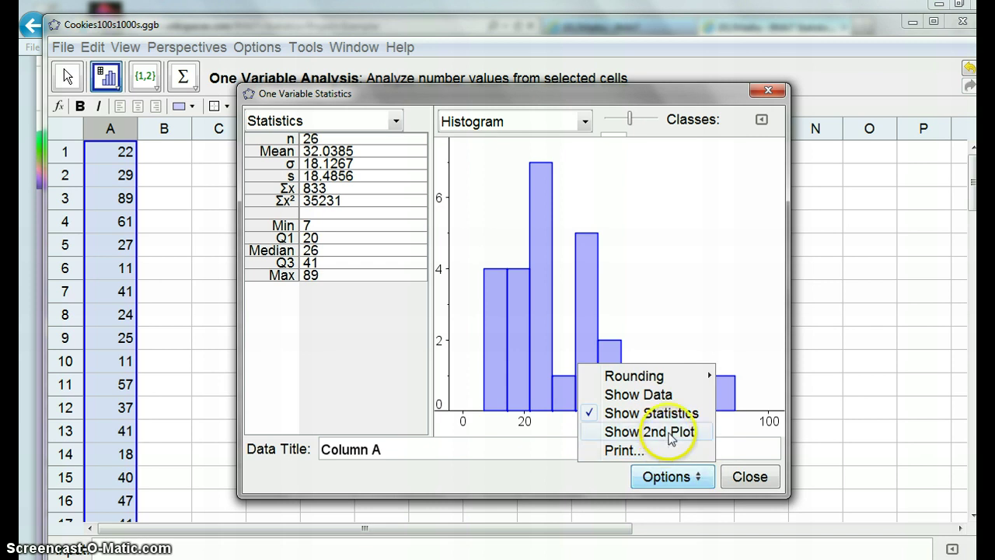
click(670, 432)
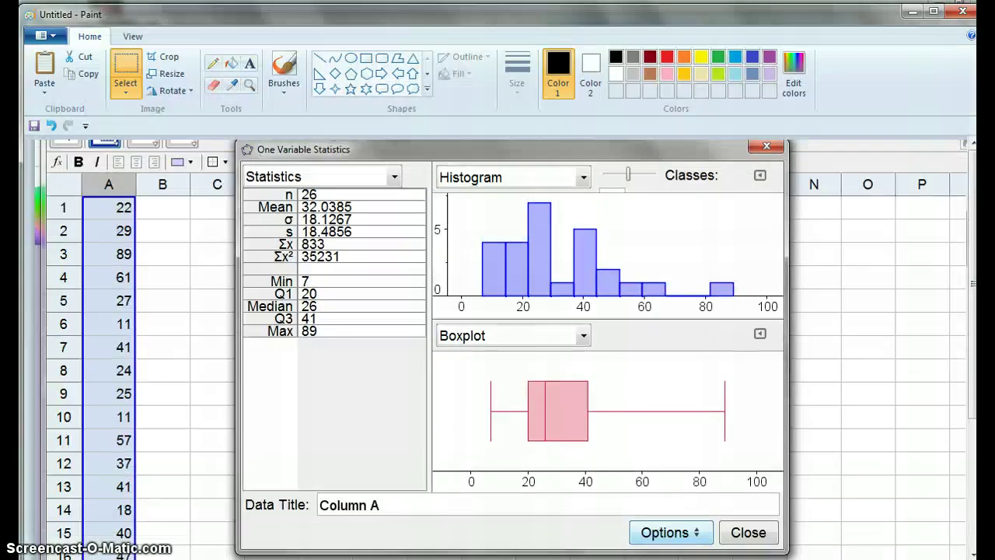
- Set the Paint pencil to green at the thickest stroke width
click(717, 57)
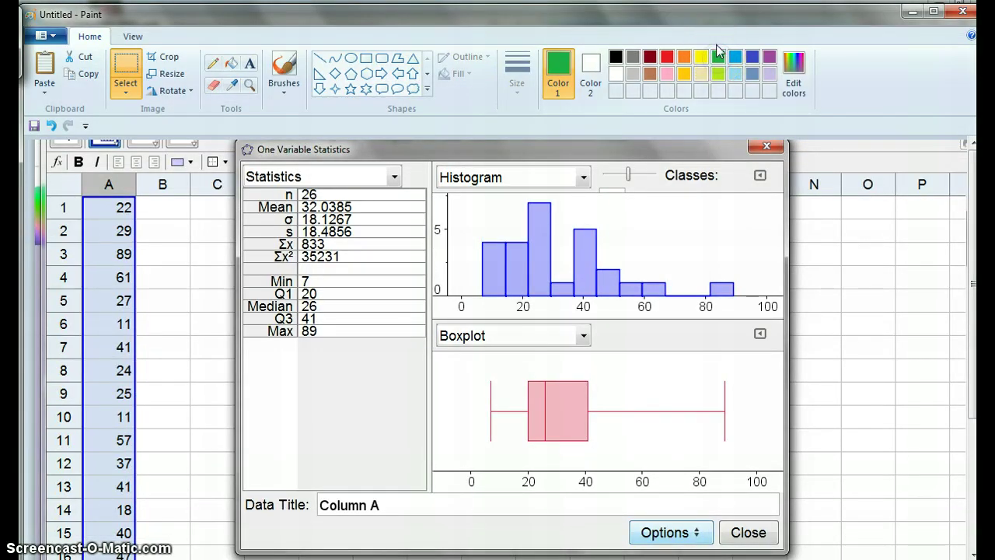
click(212, 63)
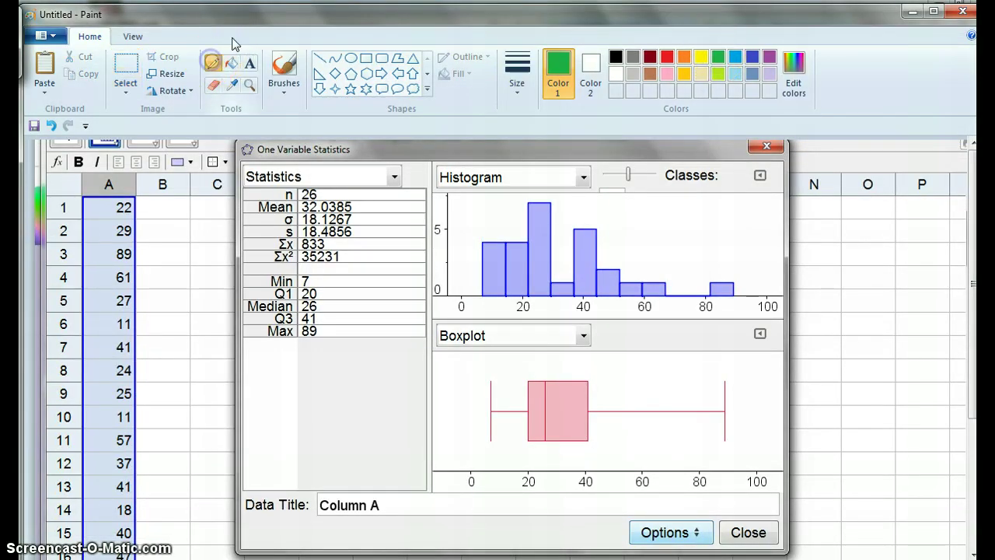
click(518, 101)
click(509, 207)
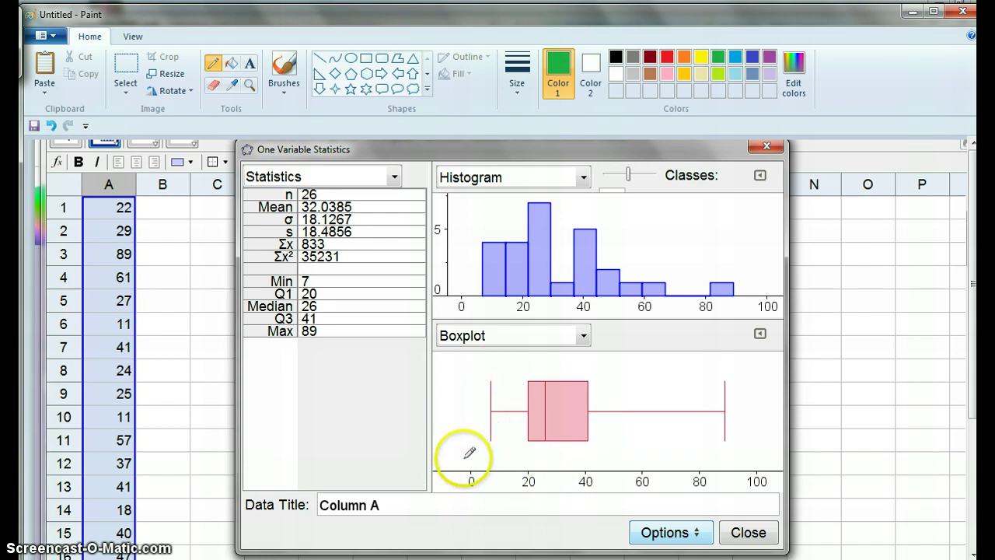
- Write 'min' and mark the minimum and the maximum near 89 on the boxplot and histogram
mouse_move(462, 468)
mouse_down()
mouse_move(485, 478)
mouse_move(511, 471)
mouse_up()
drag(491, 382, 490, 436)
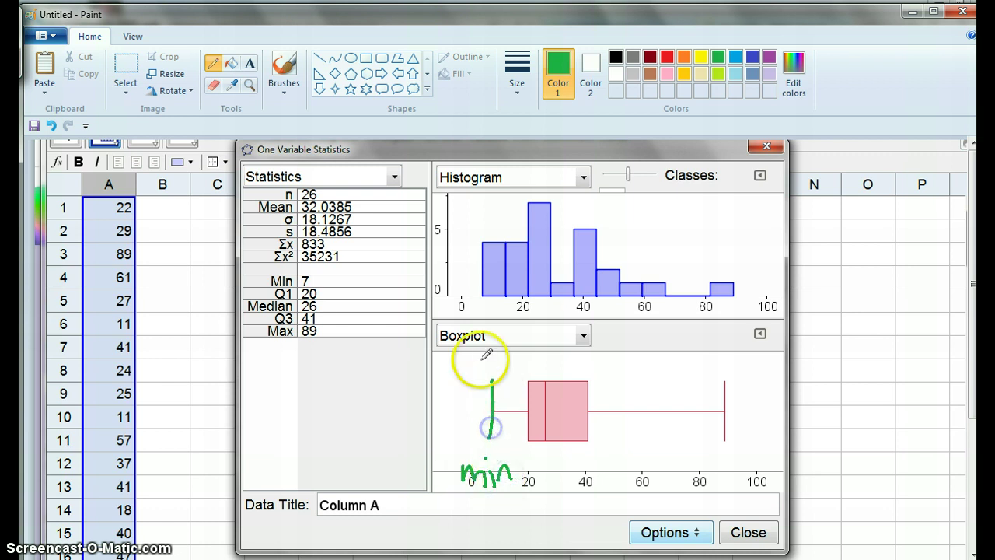
drag(482, 245, 478, 294)
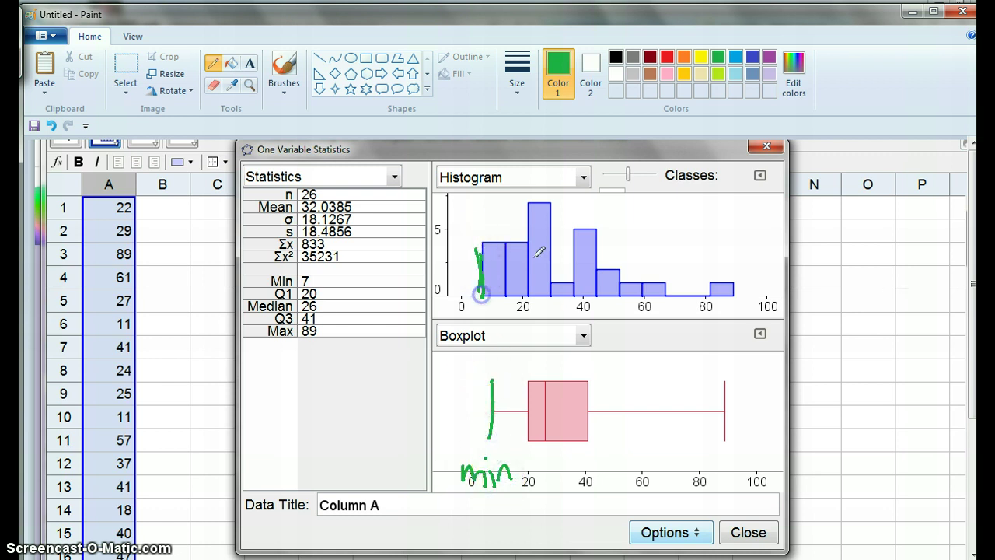
drag(732, 278, 733, 301)
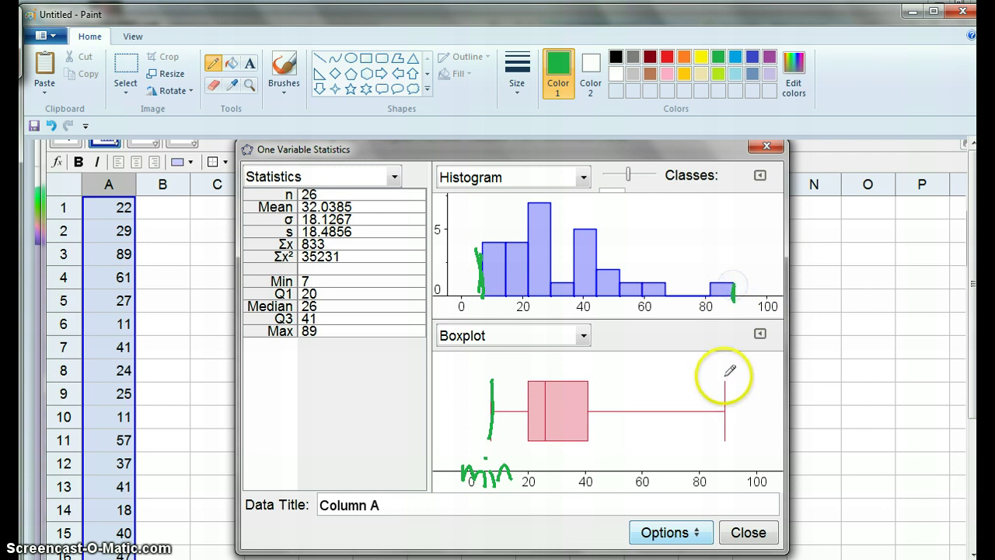
mouse_move(726, 377)
mouse_down()
mouse_move(731, 432)
mouse_move(775, 446)
mouse_up()
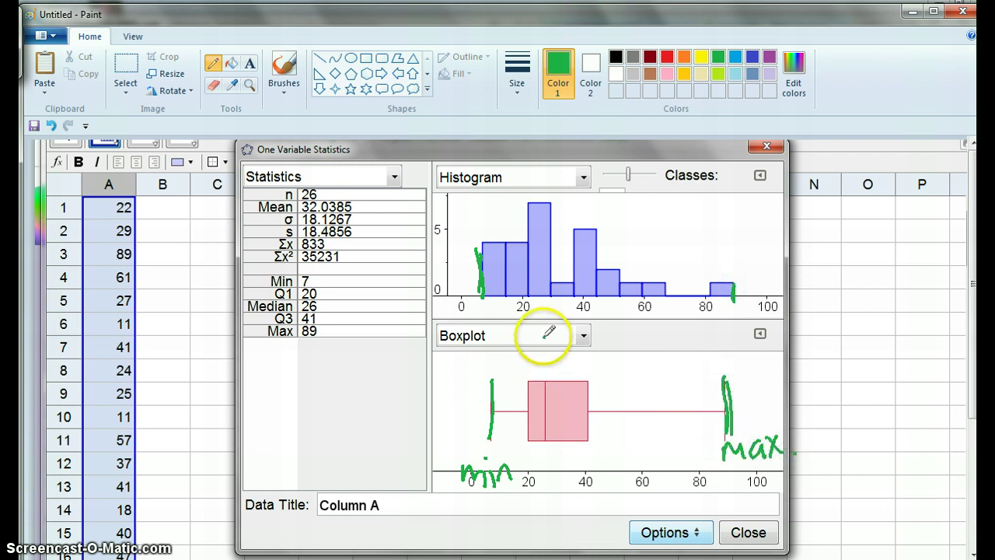
- Point an arrow at the boxplot's median, label it 'median', and extend its line to the axis
mouse_move(544, 335)
mouse_down()
mouse_move(548, 374)
mouse_move(554, 361)
mouse_up()
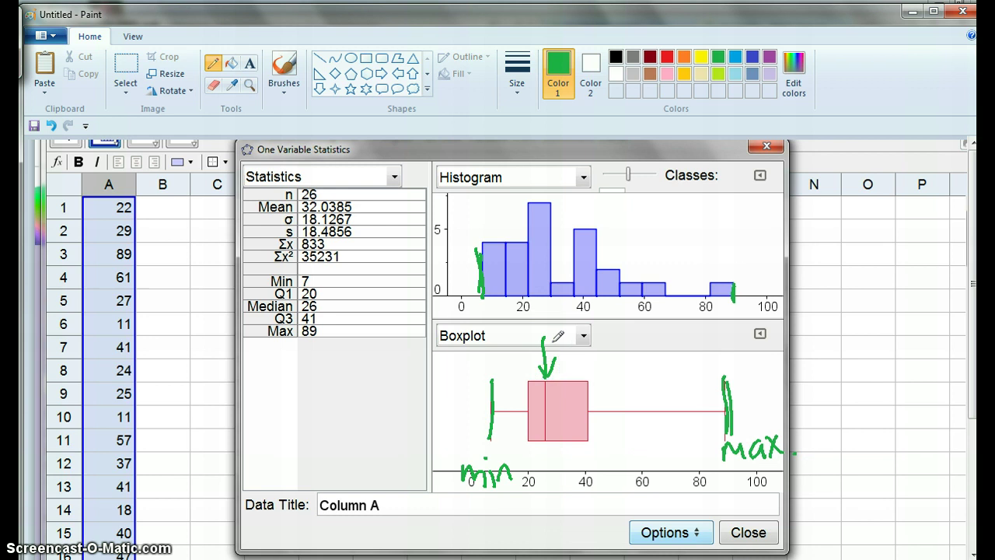
mouse_move(530, 329)
mouse_down()
mouse_move(619, 300)
mouse_move(701, 318)
mouse_up()
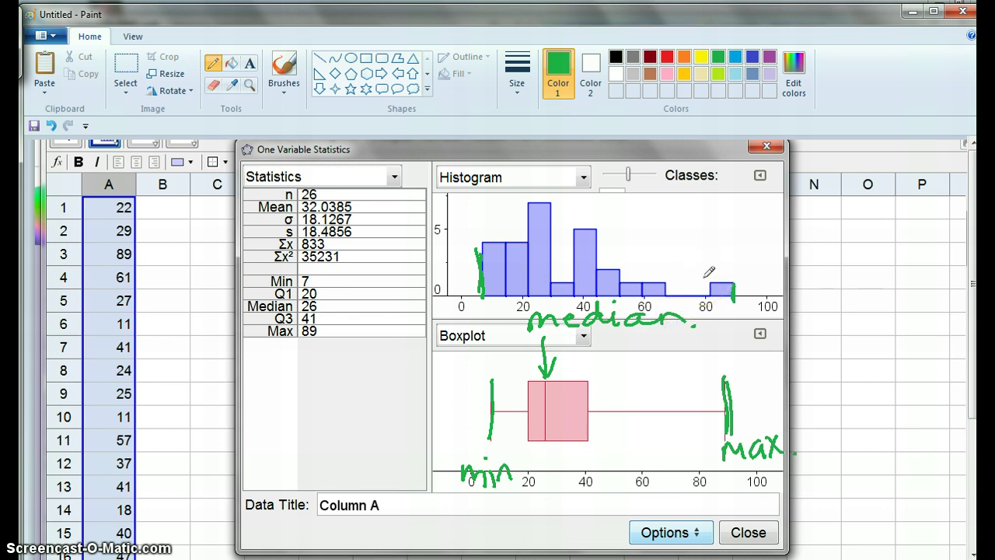
drag(544, 438, 548, 492)
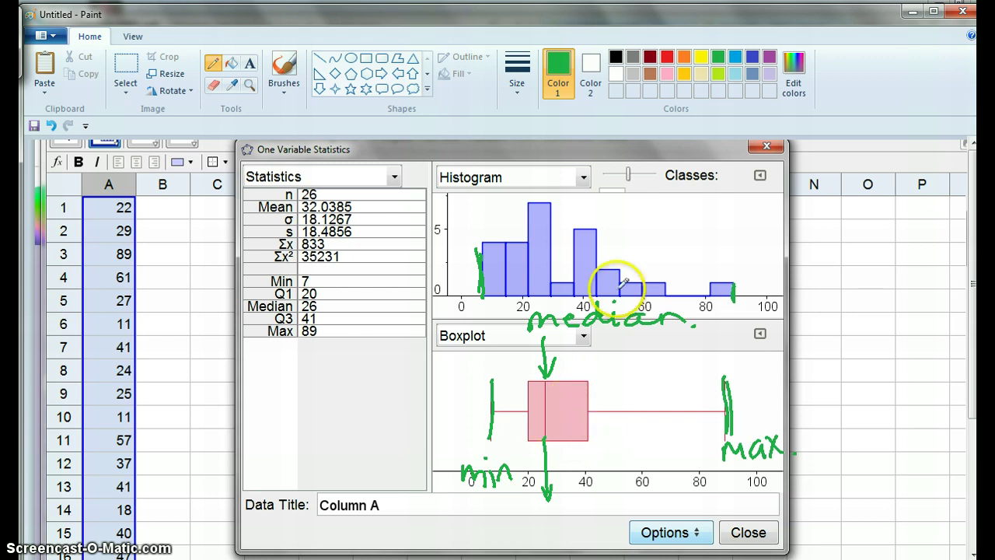
click(684, 73)
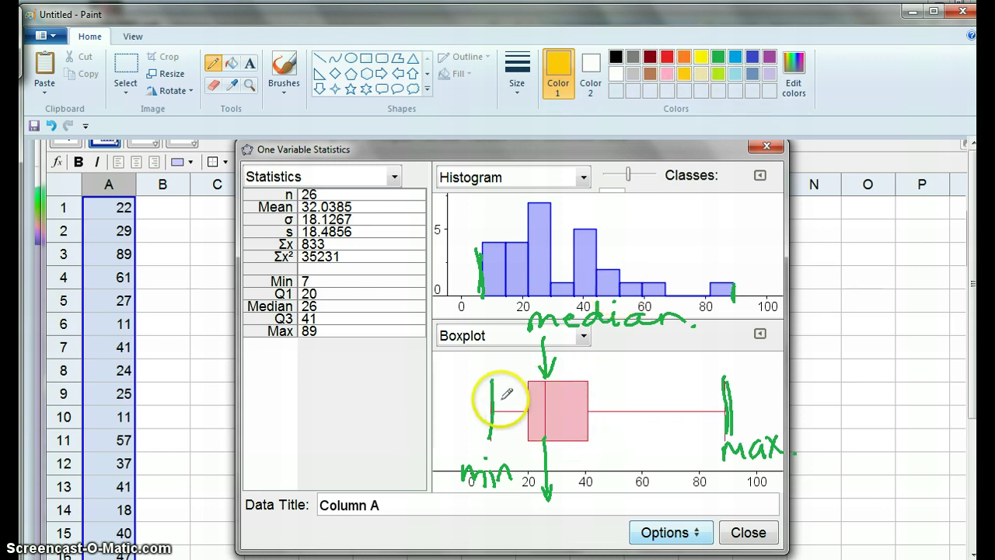
- Draw gold arrows spanning the boxplot's quarters and write '25%' with an underlining arrow below the statistics
mouse_move(494, 402)
mouse_down()
mouse_move(519, 395)
mouse_move(497, 400)
mouse_move(587, 410)
mouse_move(562, 417)
mouse_move(723, 383)
mouse_move(711, 401)
mouse_up()
drag(606, 393, 606, 408)
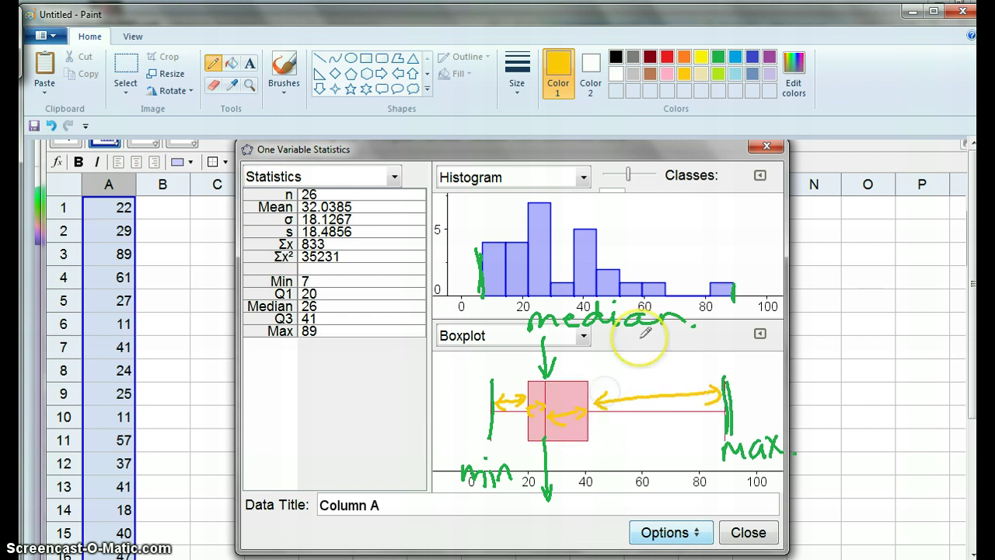
mouse_move(283, 403)
mouse_down()
mouse_move(307, 427)
mouse_move(356, 382)
mouse_up()
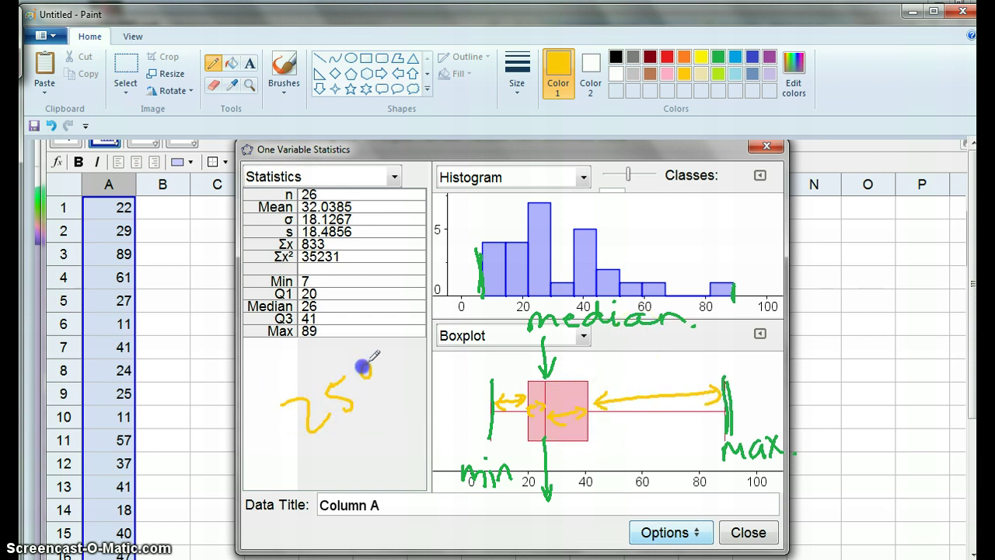
drag(381, 350, 395, 381)
drag(305, 445, 415, 391)
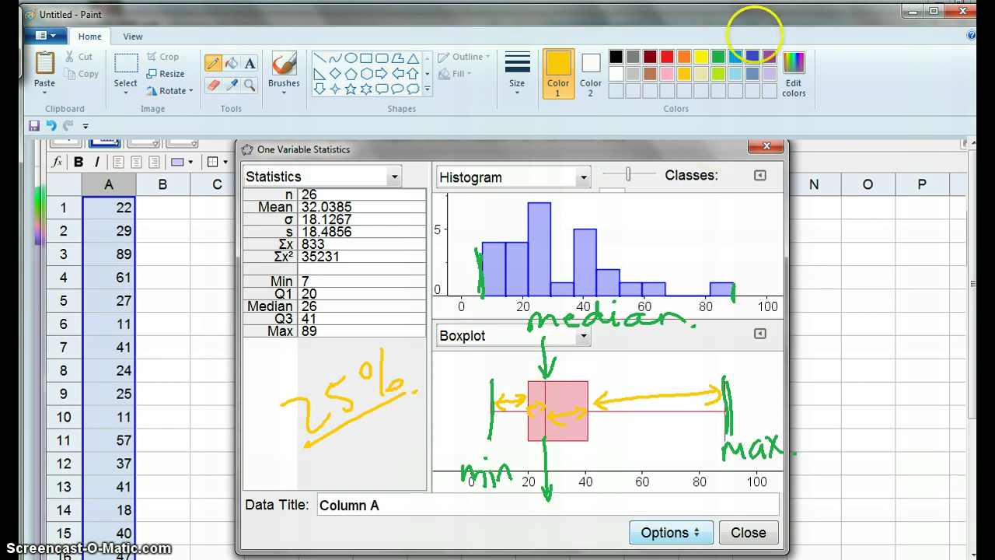
click(753, 56)
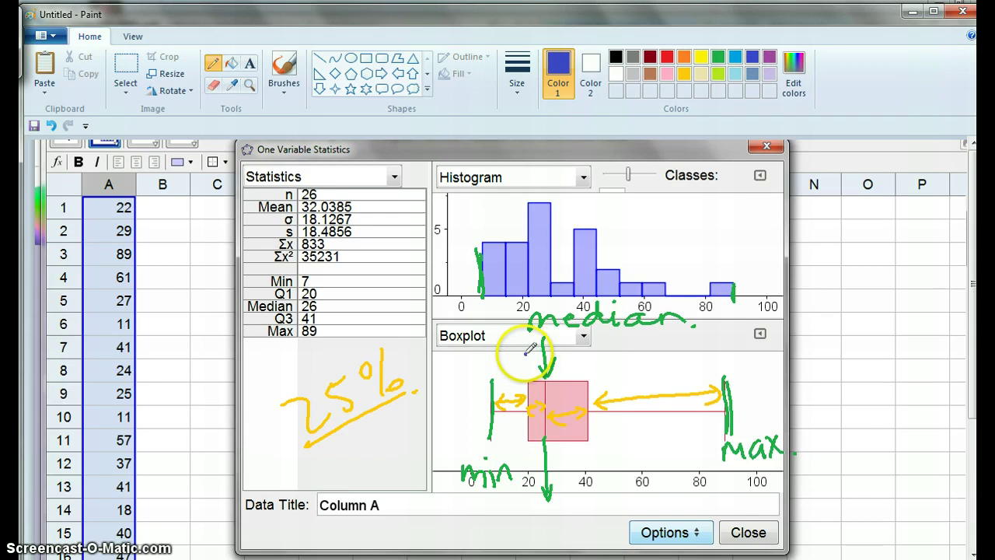
- Label the box's left edge as lower quartile with a blue arrow and circle the 25% note
mouse_move(526, 355)
mouse_down()
mouse_move(528, 381)
mouse_move(533, 371)
mouse_up()
mouse_move(502, 330)
mouse_down()
mouse_move(510, 349)
mouse_move(522, 324)
mouse_up()
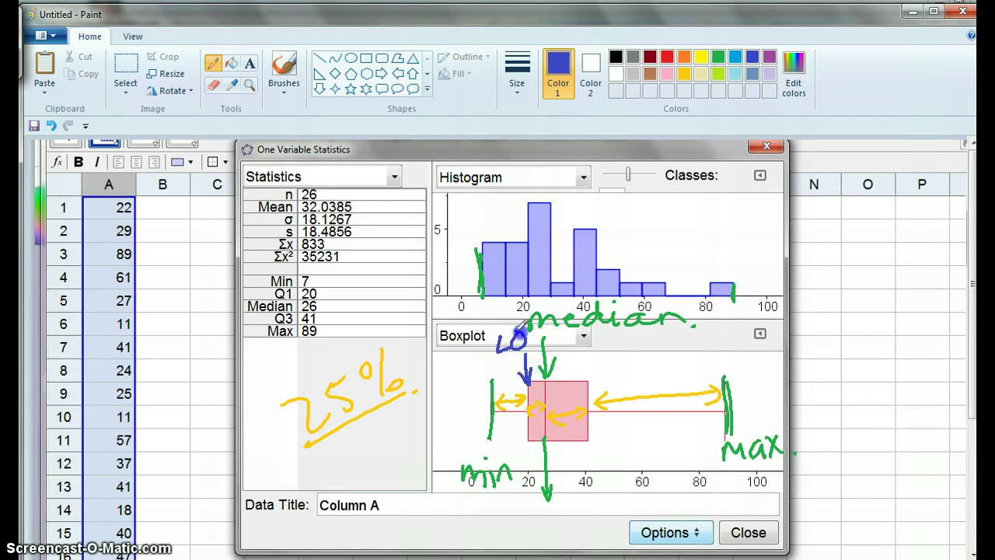
mouse_move(381, 335)
mouse_down()
mouse_move(319, 333)
mouse_move(420, 392)
mouse_move(384, 334)
mouse_up()
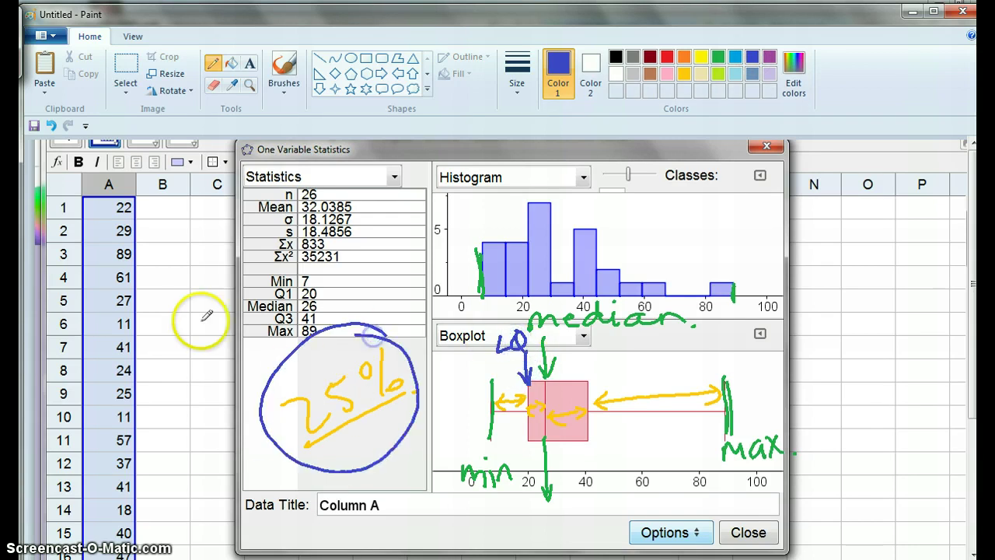
- Write the fractions 1/4 and 25/100 in blue beside the data
drag(177, 216, 171, 276)
drag(132, 295, 221, 262)
mouse_move(169, 305)
mouse_down()
mouse_move(214, 342)
mouse_move(186, 403)
mouse_up()
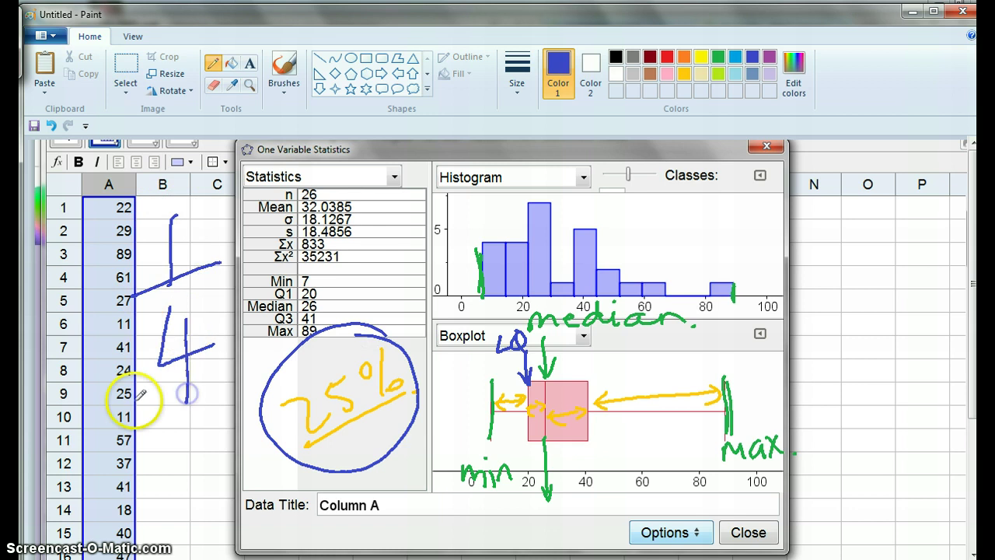
drag(334, 150, 315, 199)
mouse_move(389, 187)
mouse_down()
mouse_move(268, 256)
mouse_move(353, 265)
mouse_move(342, 244)
mouse_up()
drag(381, 227, 378, 230)
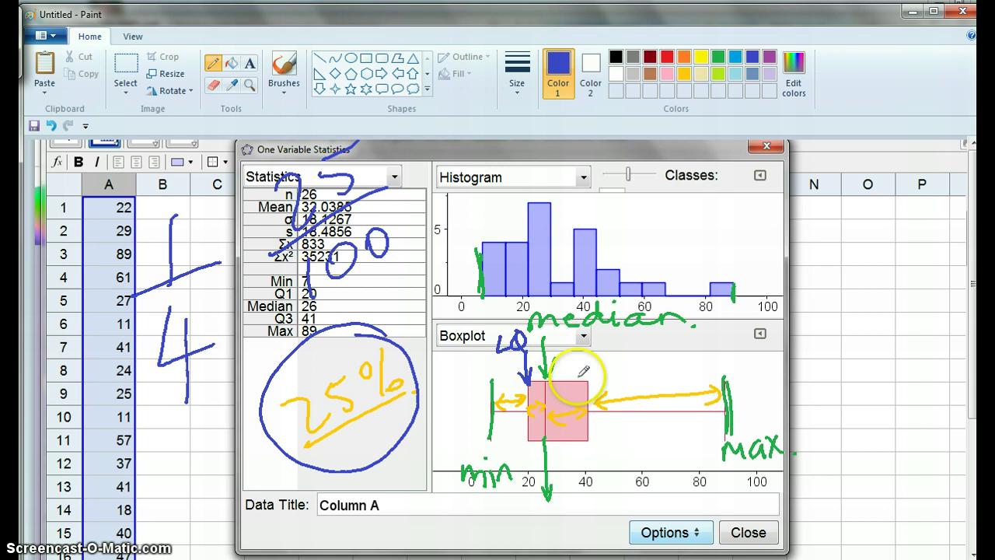
- Label the box's right edge 'UQ' with a blue arrow, then switch back to the Excel workbook
mouse_move(618, 346)
mouse_down()
mouse_move(588, 370)
mouse_move(597, 373)
mouse_up()
mouse_move(614, 344)
mouse_down()
mouse_move(622, 358)
mouse_move(631, 344)
mouse_up()
mouse_move(649, 341)
mouse_down()
mouse_move(638, 352)
mouse_move(647, 336)
mouse_up()
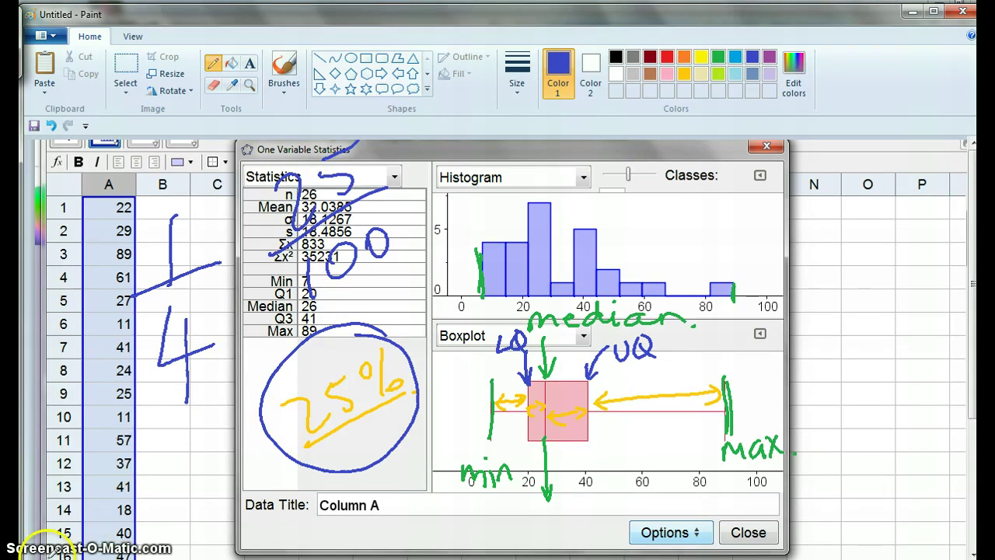
key(alt+Tab)
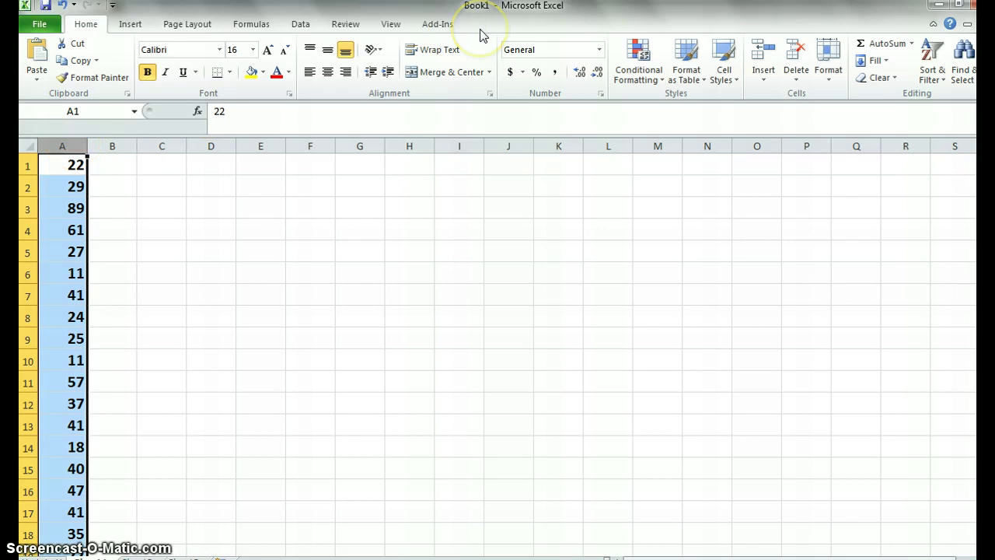
- Sort column A's cookie data from smallest to largest
click(302, 25)
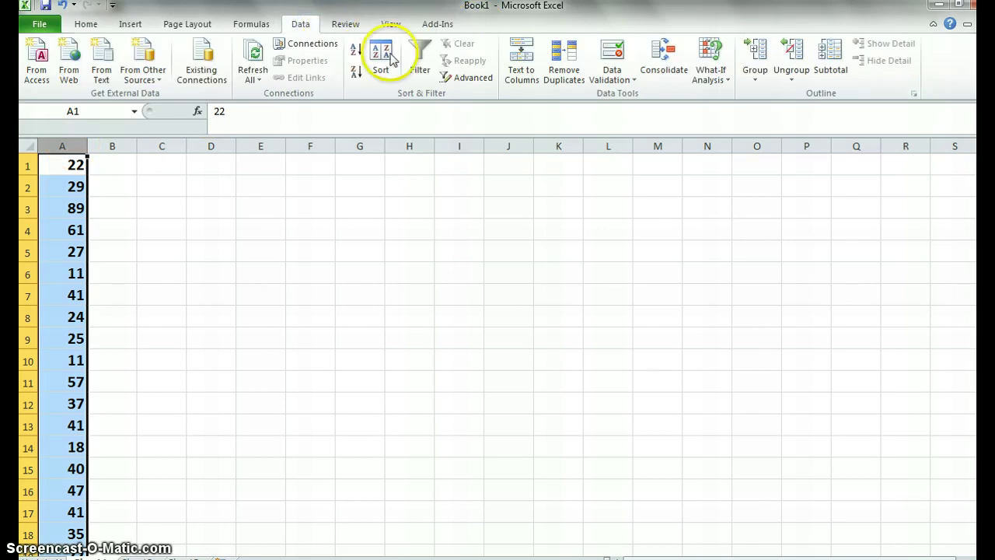
click(388, 59)
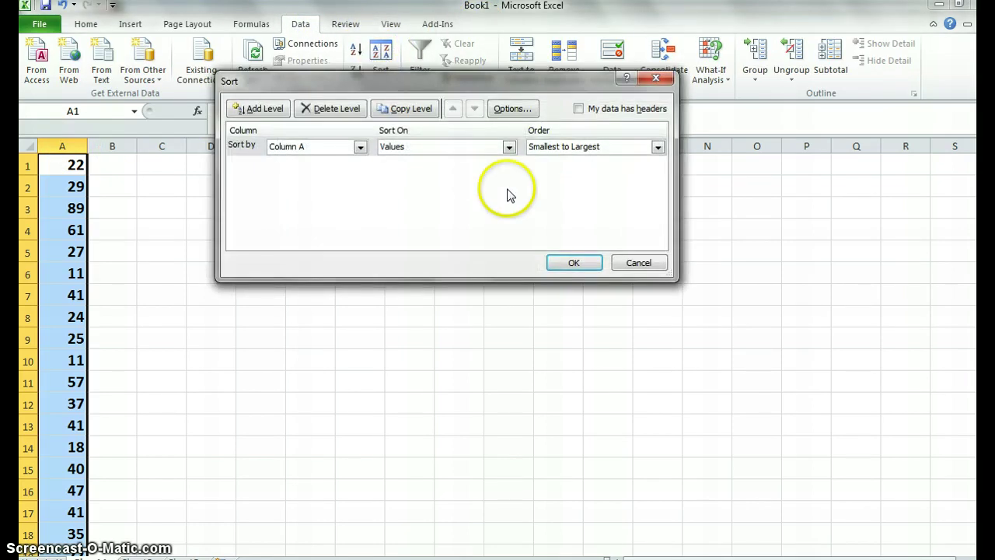
click(571, 263)
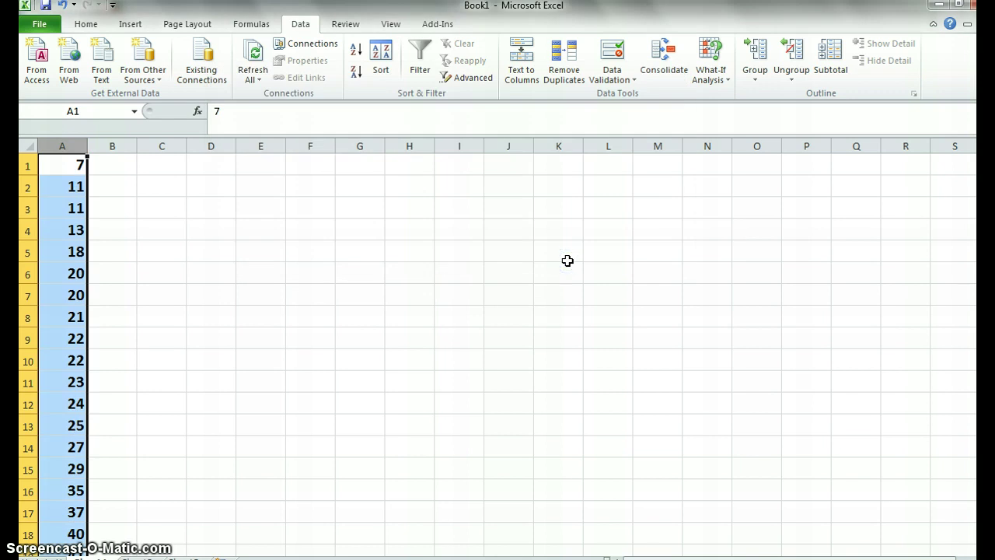
drag(984, 194, 984, 240)
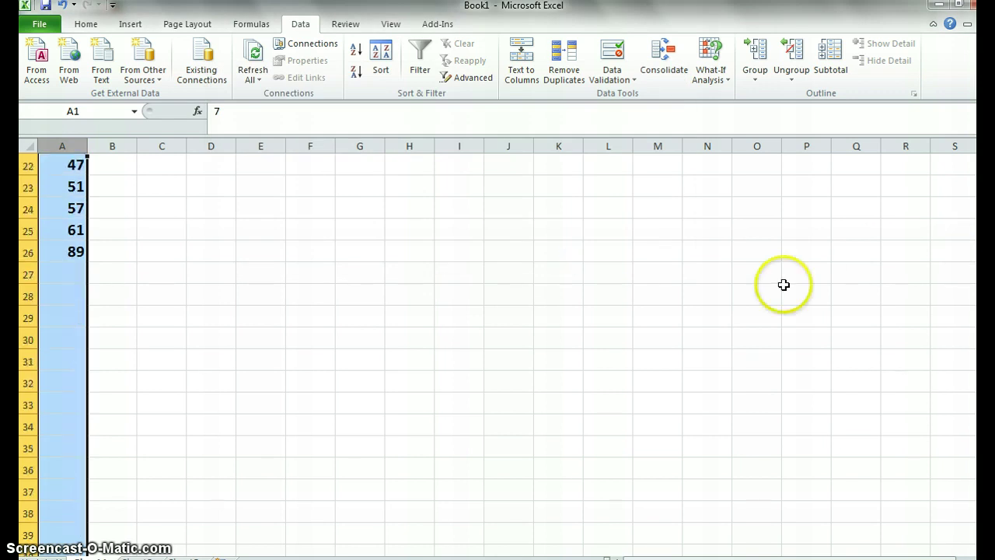
- Fill the maximum 89 in A26 and the minimum 7 in A1 yellow
click(28, 253)
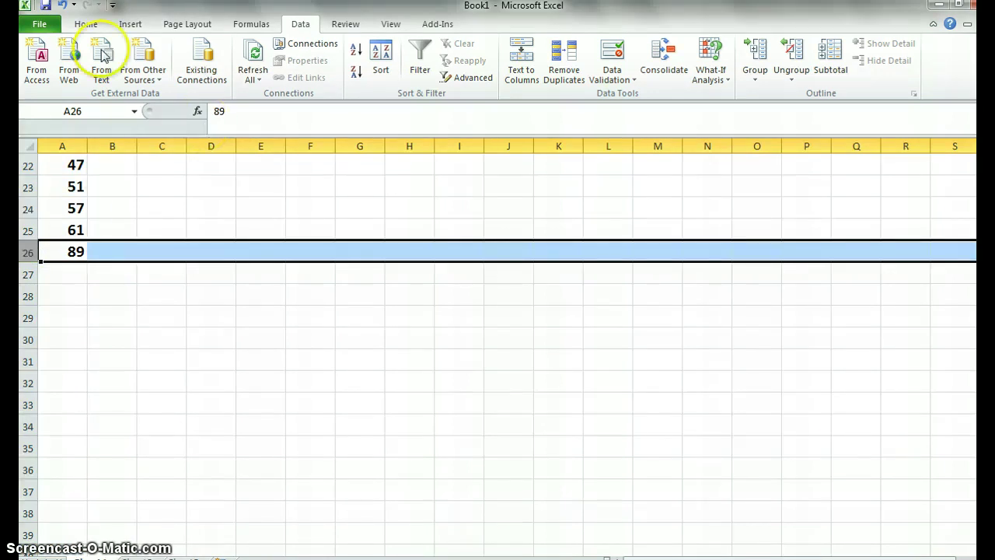
click(68, 251)
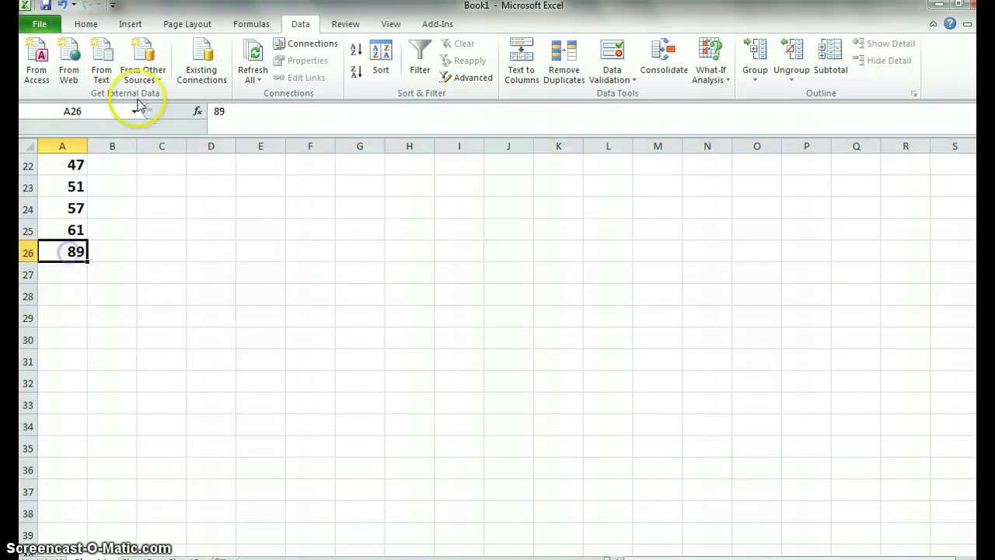
click(85, 24)
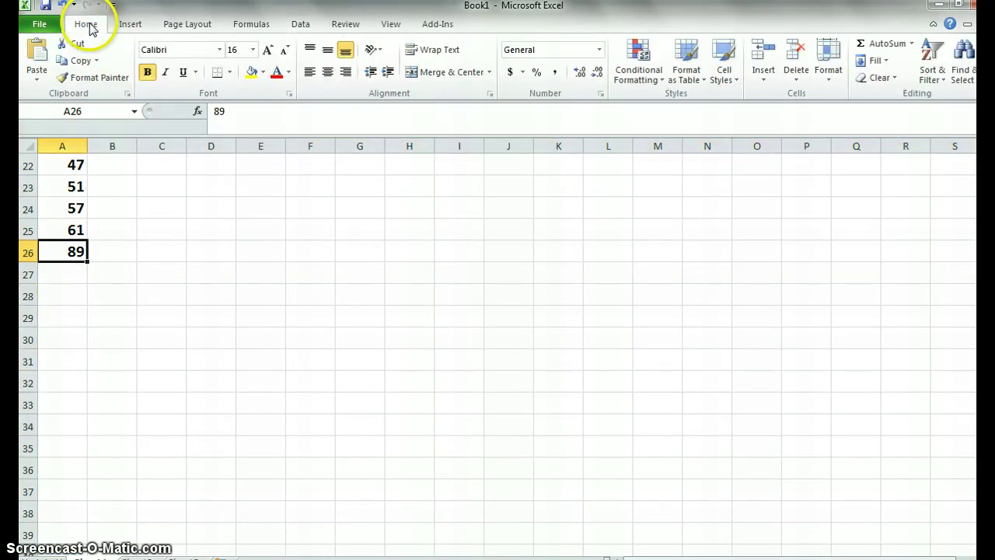
click(251, 71)
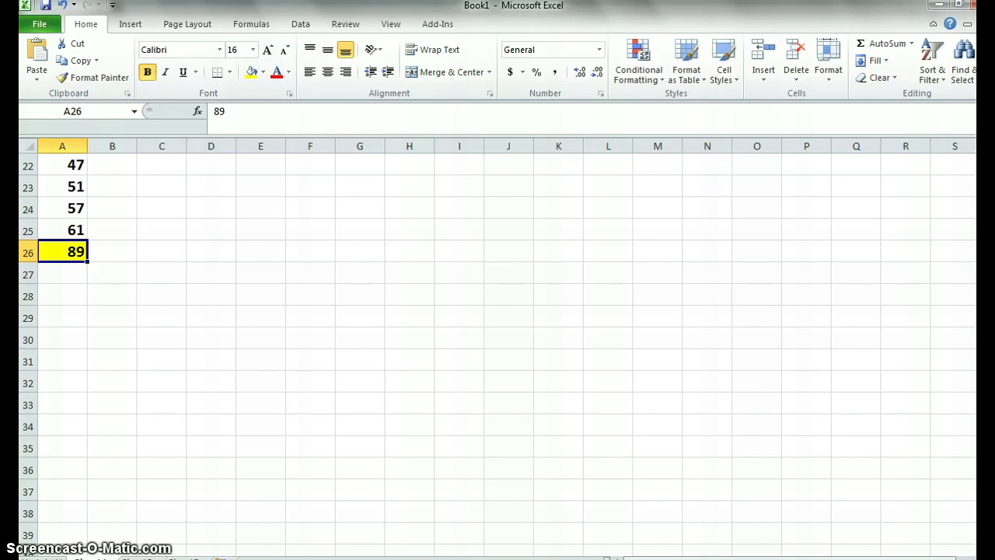
drag(985, 327, 986, 257)
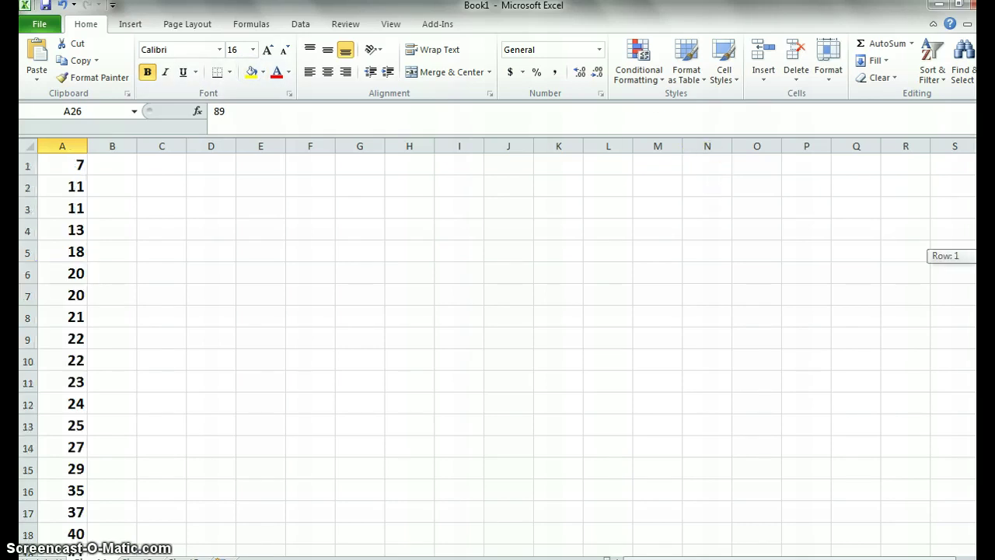
click(71, 164)
click(253, 72)
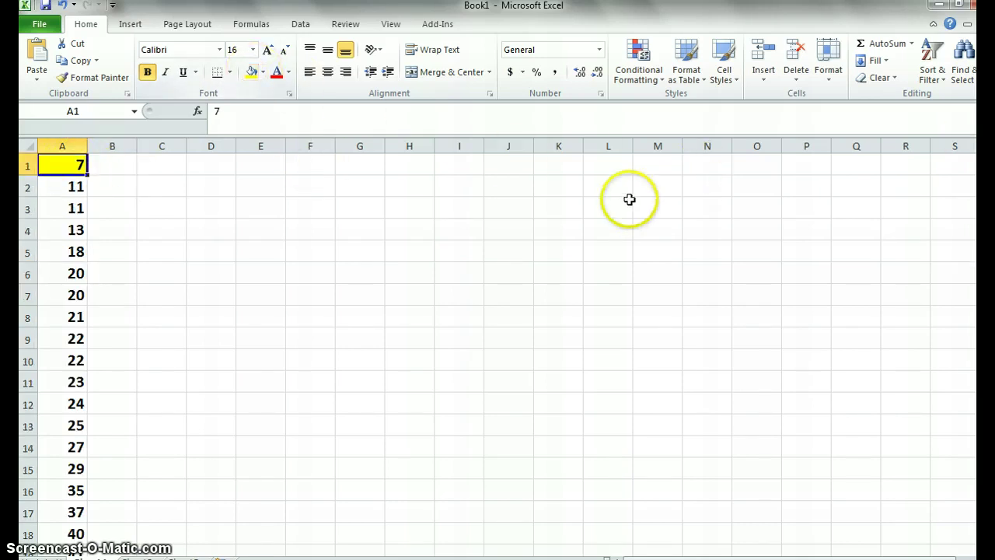
drag(985, 179, 985, 185)
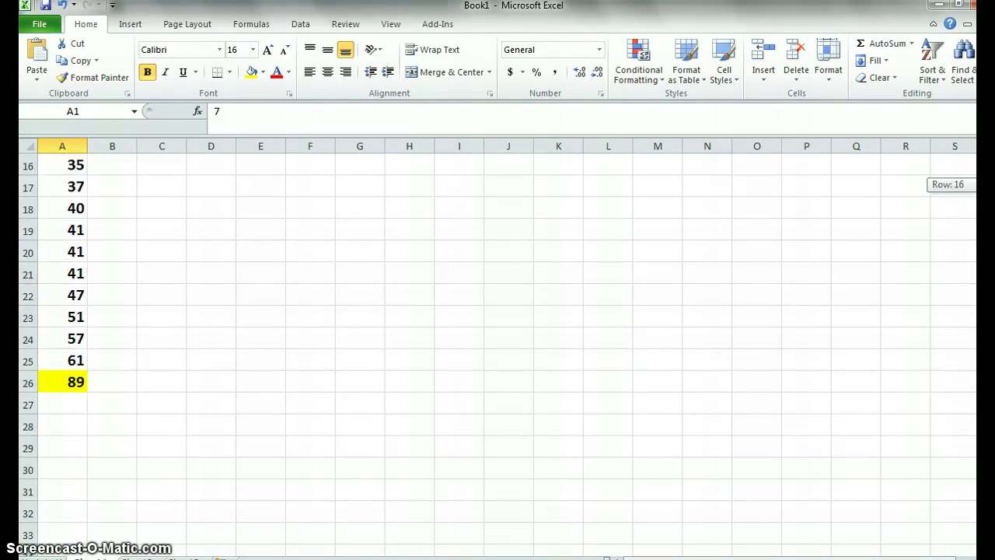
drag(985, 184, 985, 180)
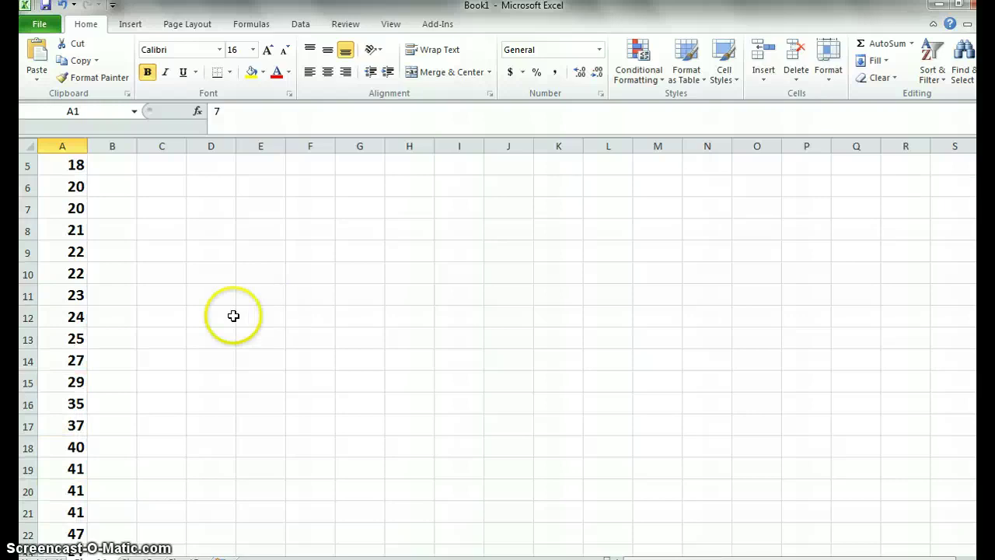
- Fill the middle values 25 and 27 yellow and put a thick box border around A1:A13
drag(49, 337, 51, 355)
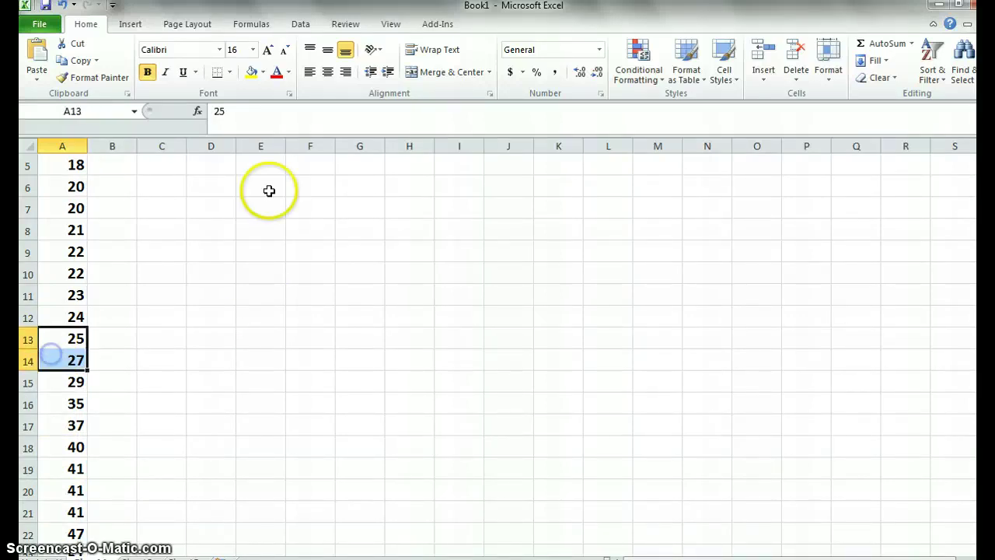
click(251, 73)
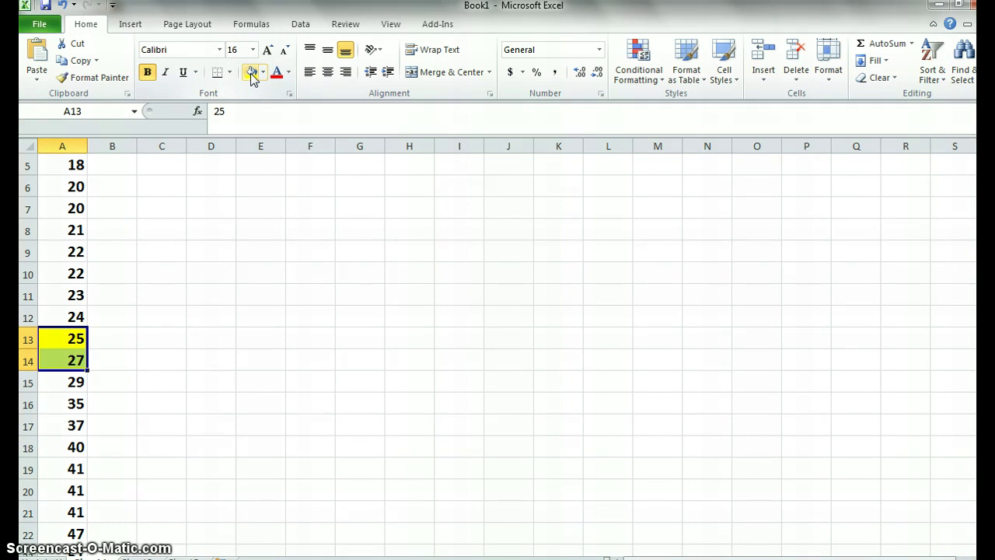
click(74, 338)
drag(66, 203, 54, 111)
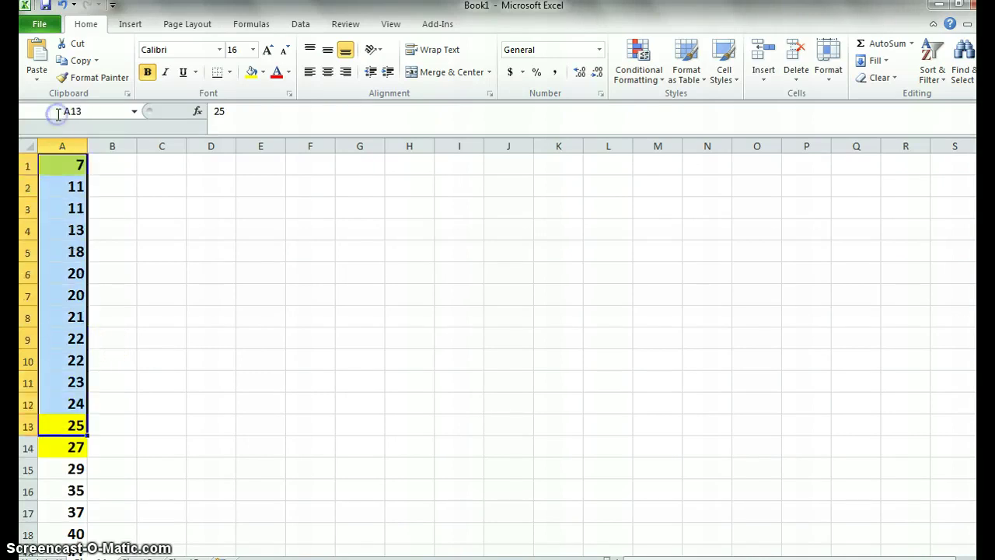
click(230, 73)
click(128, 231)
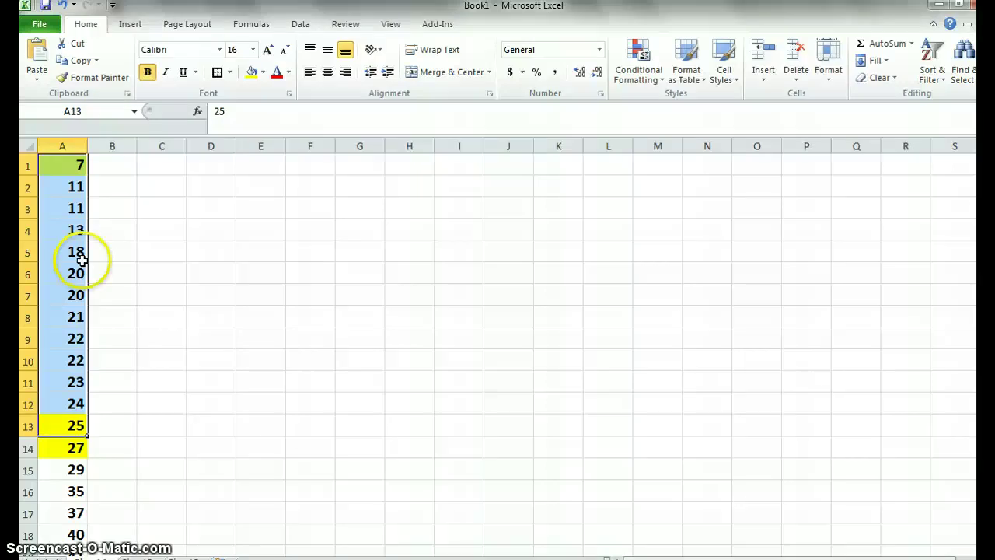
- Fill the lower quartile 20 in A7 yellow and set cell B7 to bold
click(55, 291)
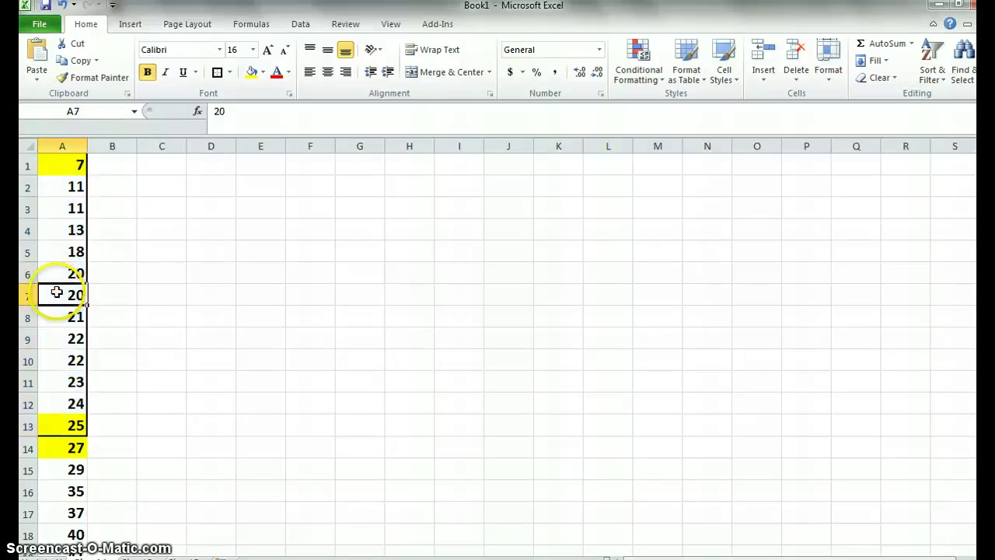
click(251, 72)
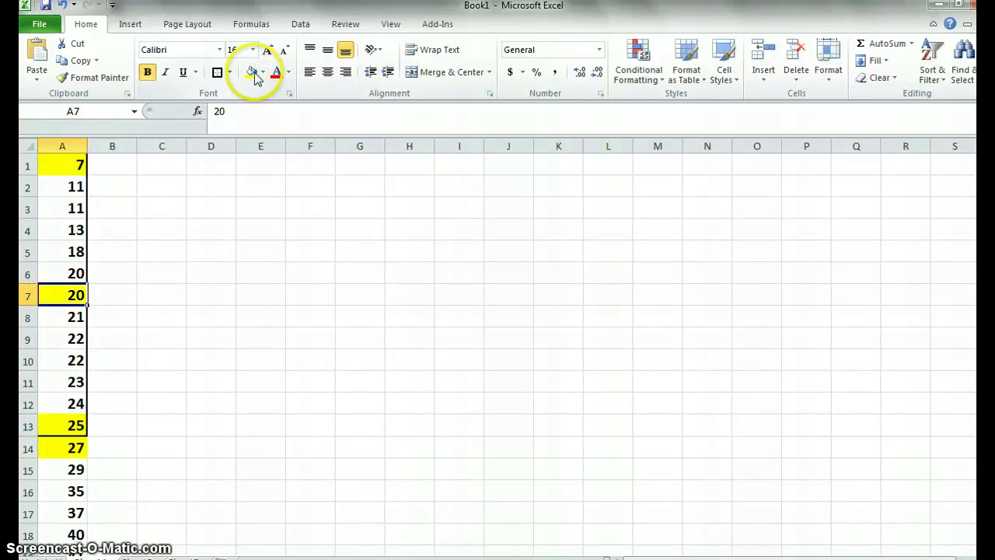
click(108, 294)
click(147, 71)
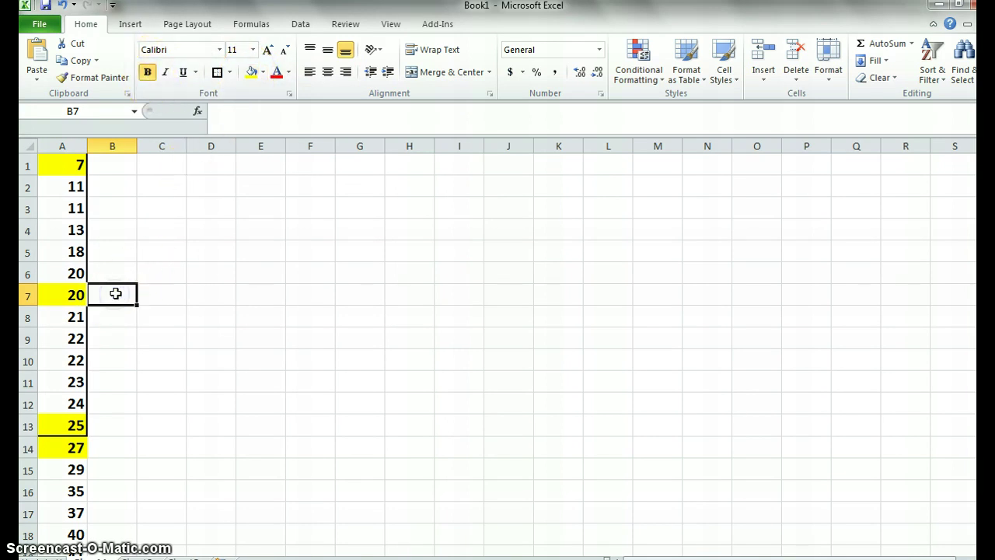
- Label B7 'Lower Quartile' and B1 'min'
text(Lower Quarti)
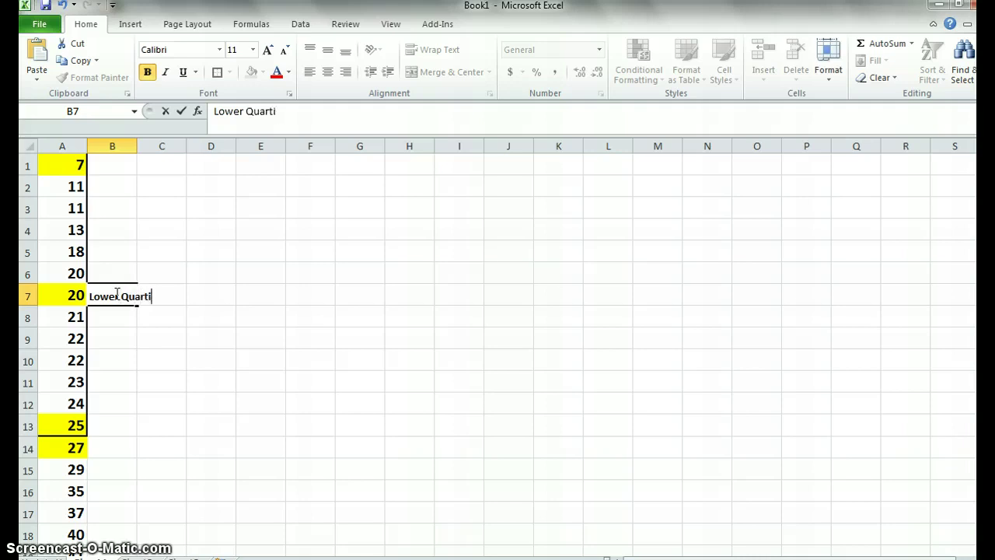
text(le)
key(Return)
key(Up)
key(Up)
key(Up)
key(Up)
key(Up)
key(Up)
key(Up)
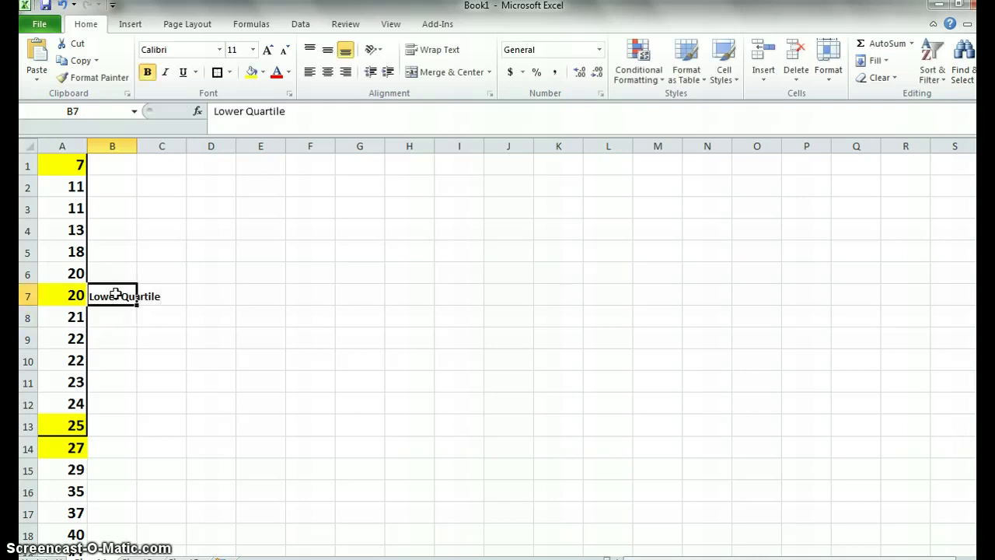
text(minim)
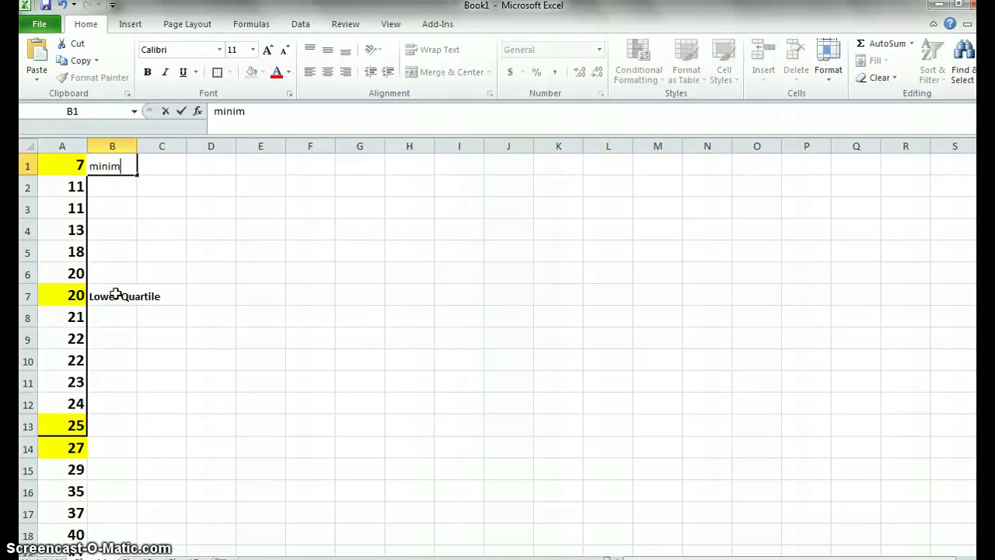
key(Return)
- Insert a blank row above the value 27 at row 14
key(Down)
key(Down)
key(Down)
key(Down)
key(Down)
key(Down)
key(Down)
key(Down)
key(Down)
key(Down)
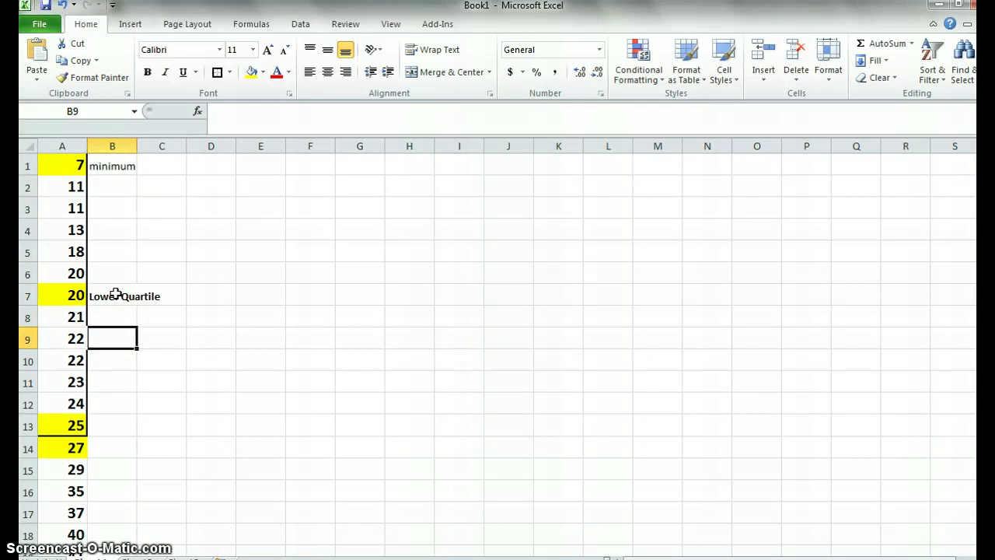
key(Down)
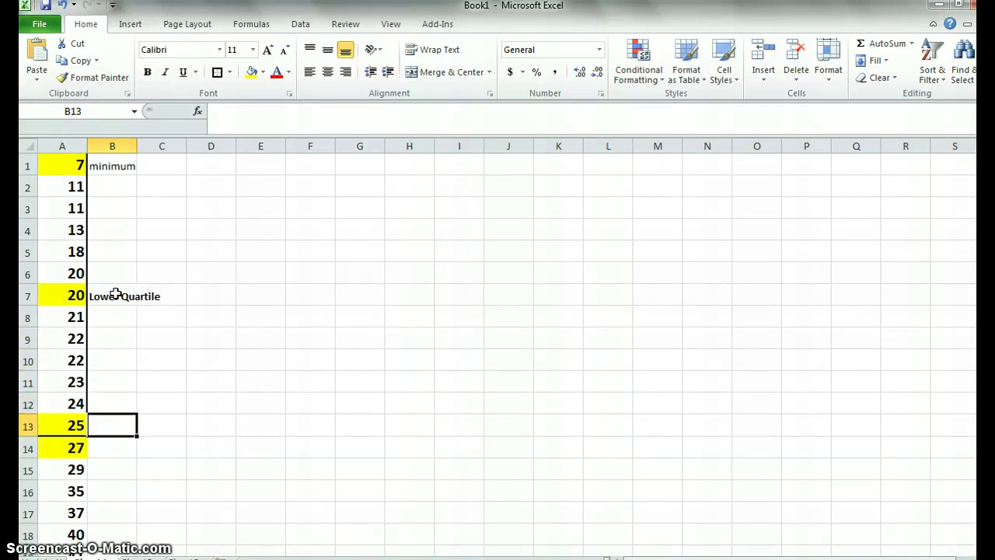
click(26, 448)
right_click(25, 448)
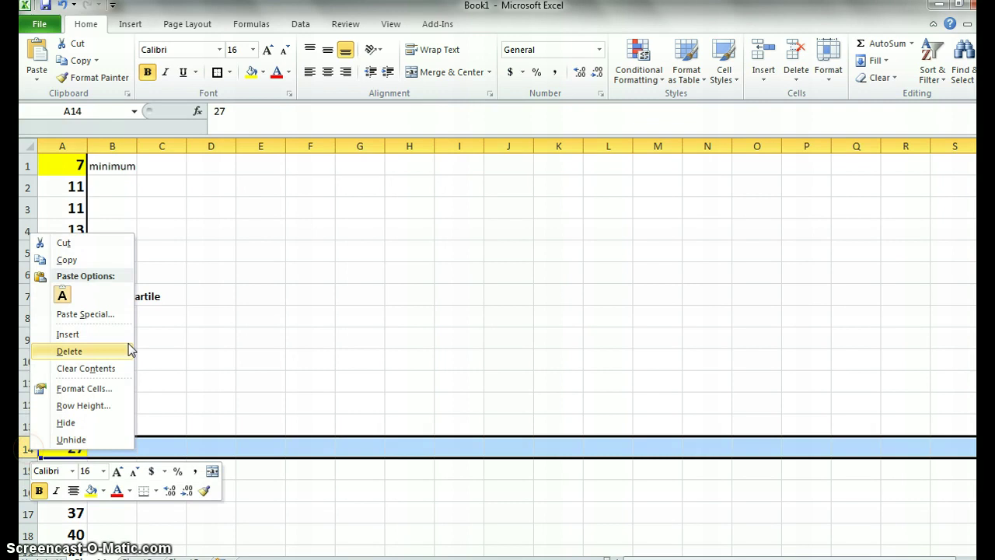
click(104, 334)
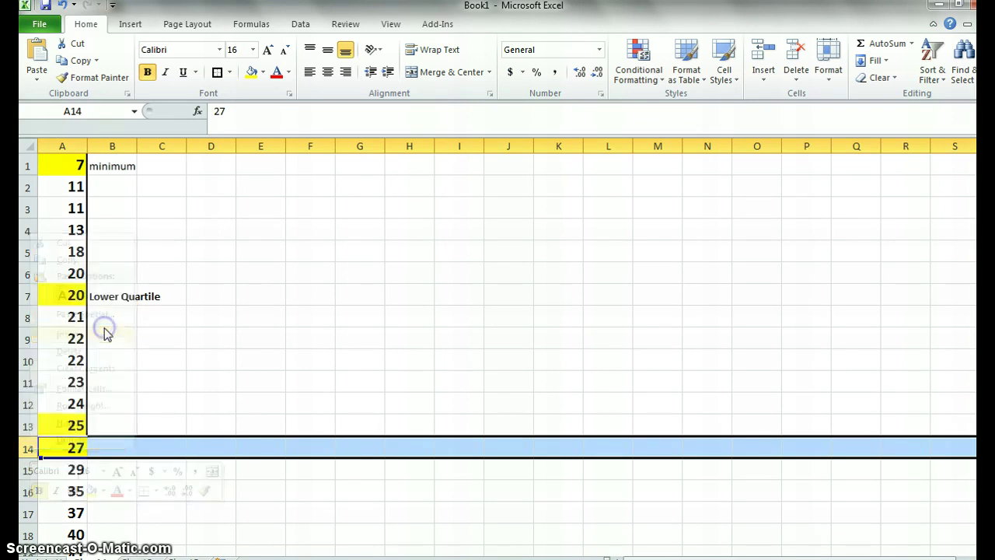
click(116, 447)
- Enter median 26 in B14 with the note 'Median - had two middle so I got the middle of them'
text(26)
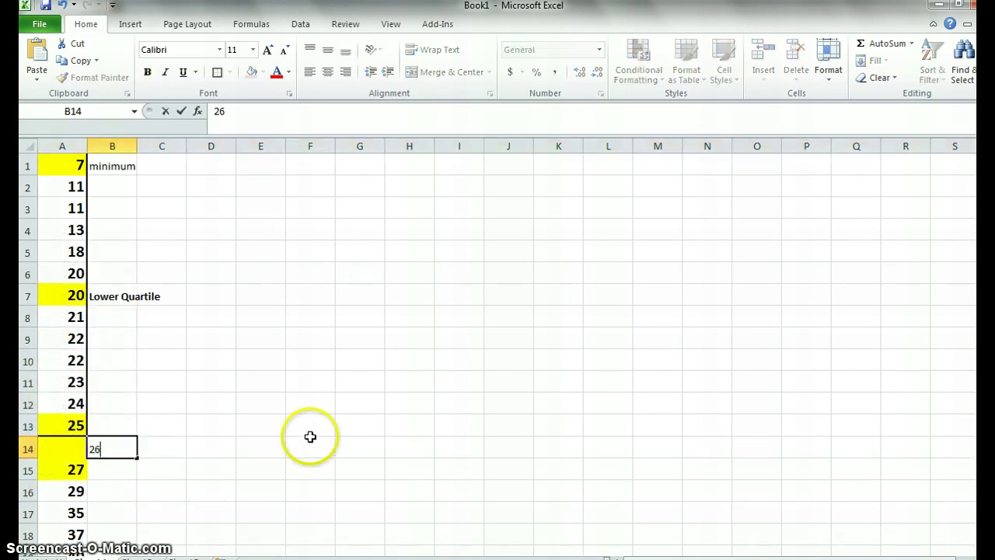
key(Tab)
text(M)
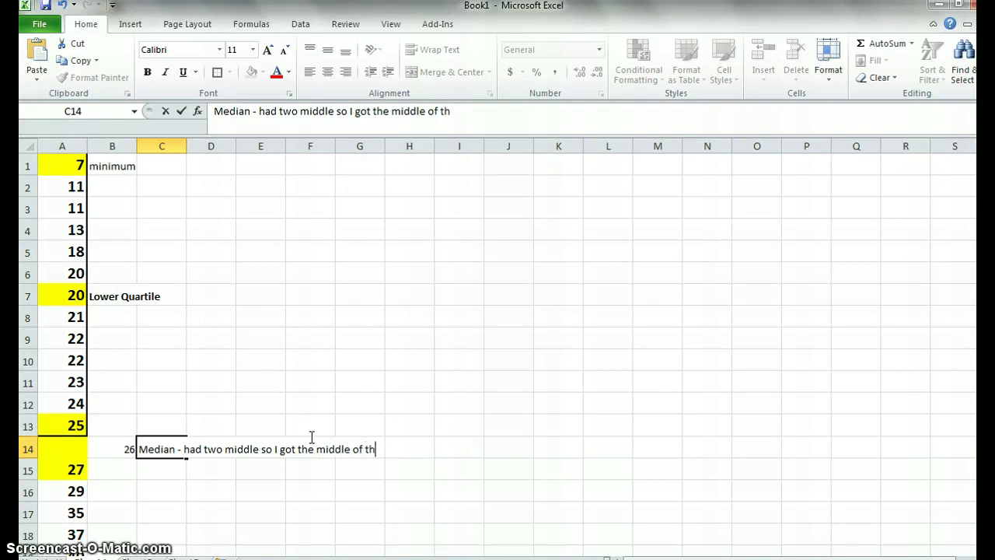
text(em)
key(Return)
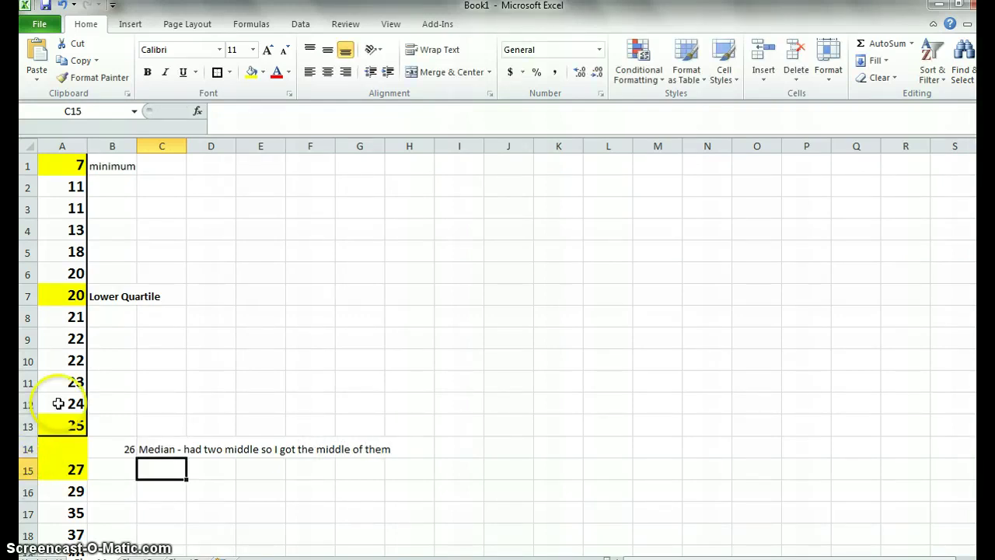
- Make columns A to C bold at font size 22, then scroll down to the last value 89
drag(161, 146, 62, 140)
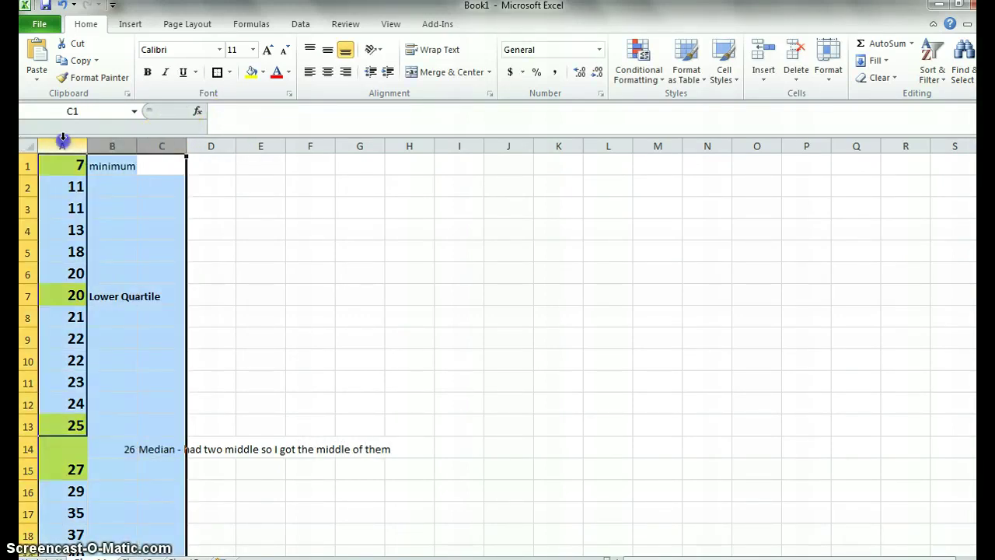
click(252, 49)
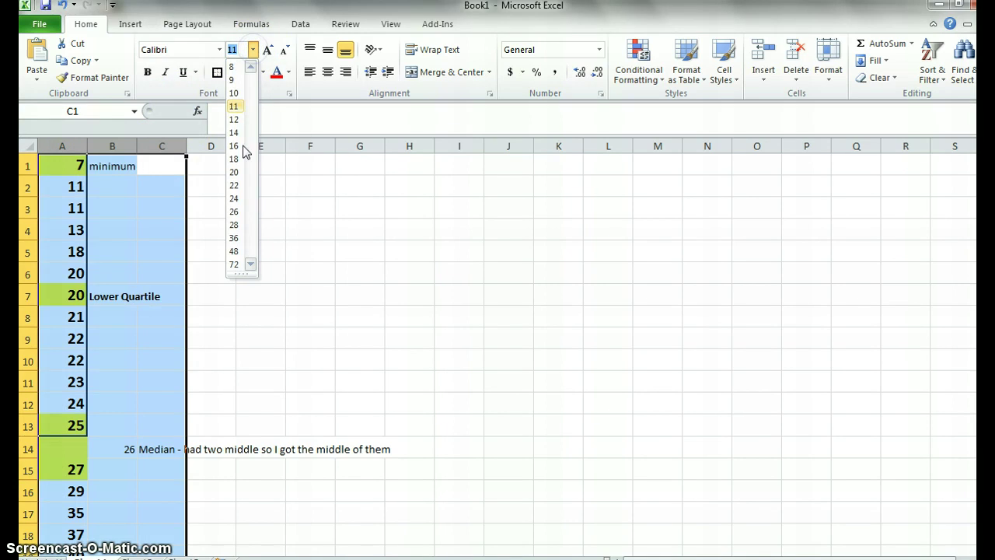
click(235, 185)
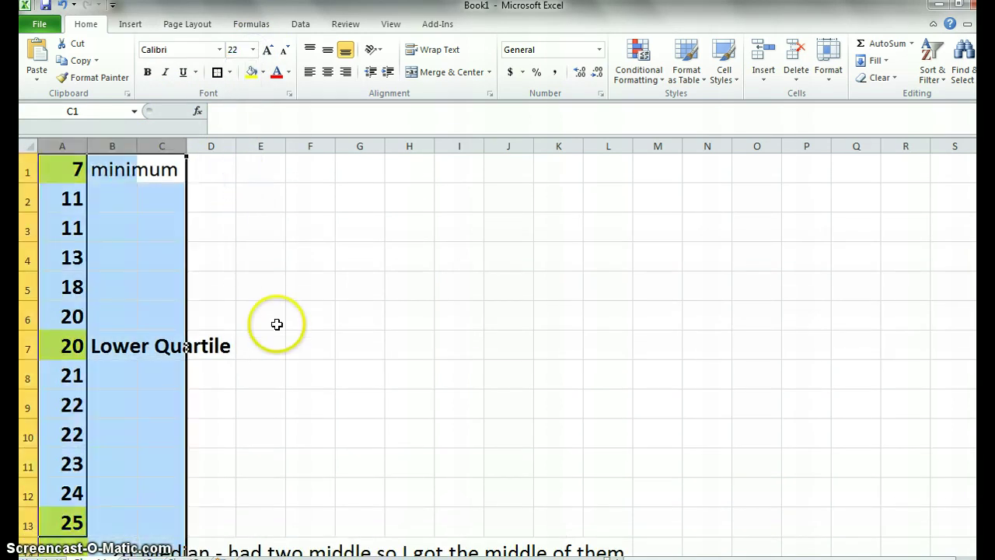
click(147, 72)
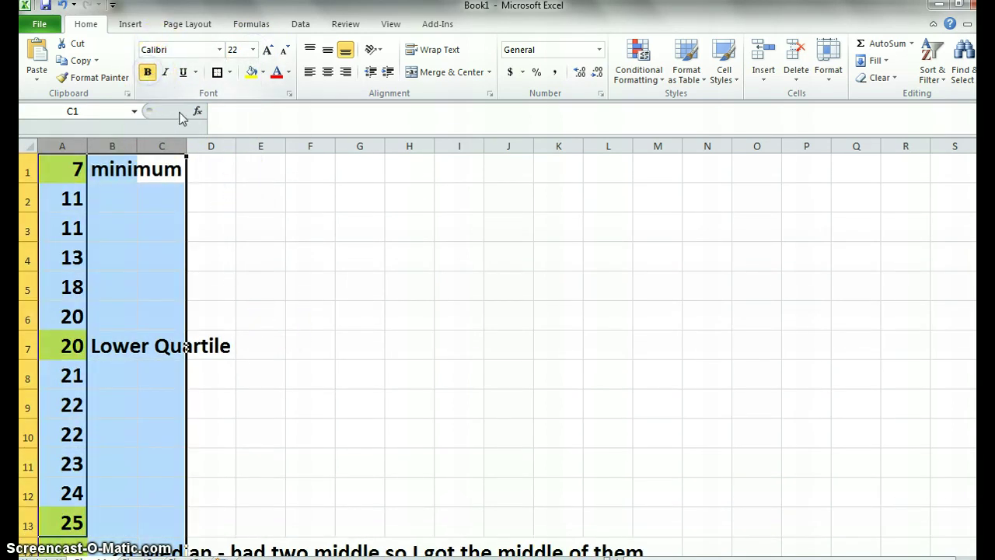
click(378, 289)
key(Return)
key(Down)
key(Down)
key(Down)
key(Down)
key(Down)
key(Down)
key(Down)
key(Down)
key(Down)
key(Down)
key(Down)
key(Down)
key(Down)
key(Down)
key(Down)
key(Down)
key(Down)
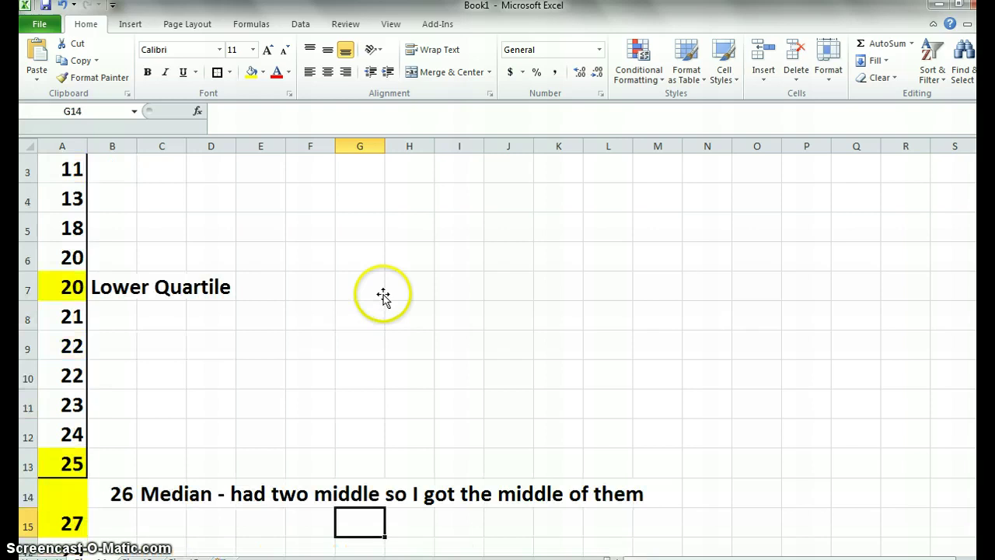
key(Down)
key(Down)
key(Down)
key(Down)
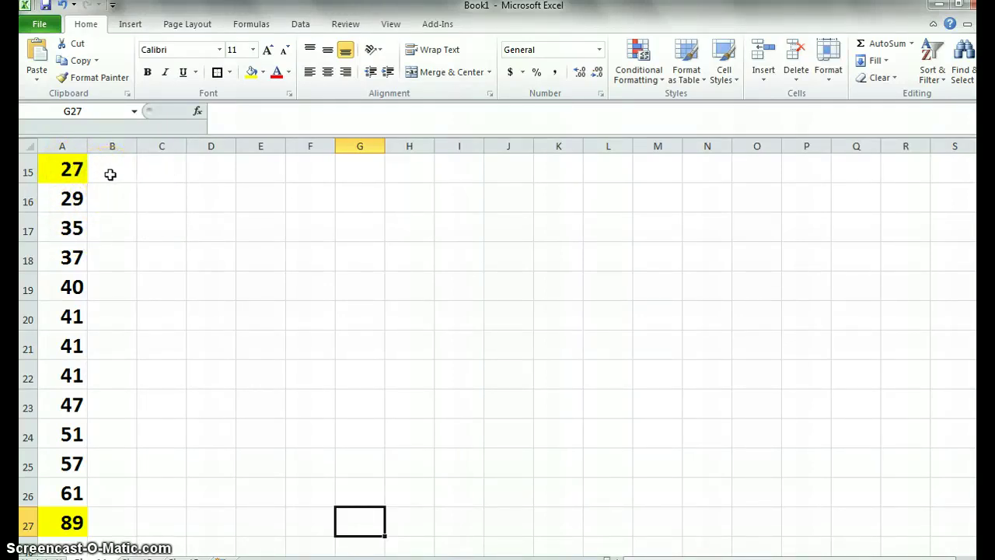
- Number cells B15 to B27 from 1 to 13 to count the upper-half values
click(110, 175)
text(1)
key(Return)
text(2)
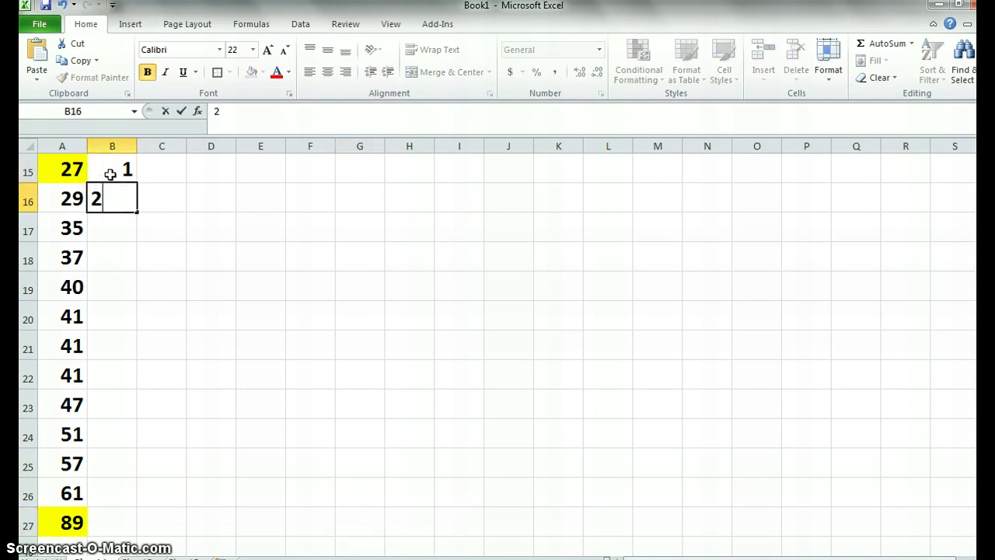
key(Return)
drag(109, 171, 120, 531)
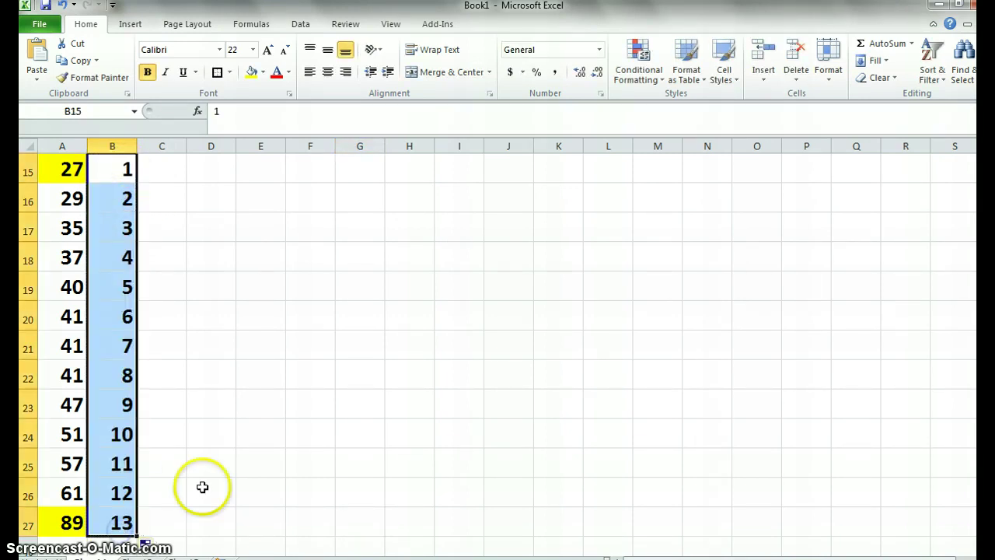
click(210, 470)
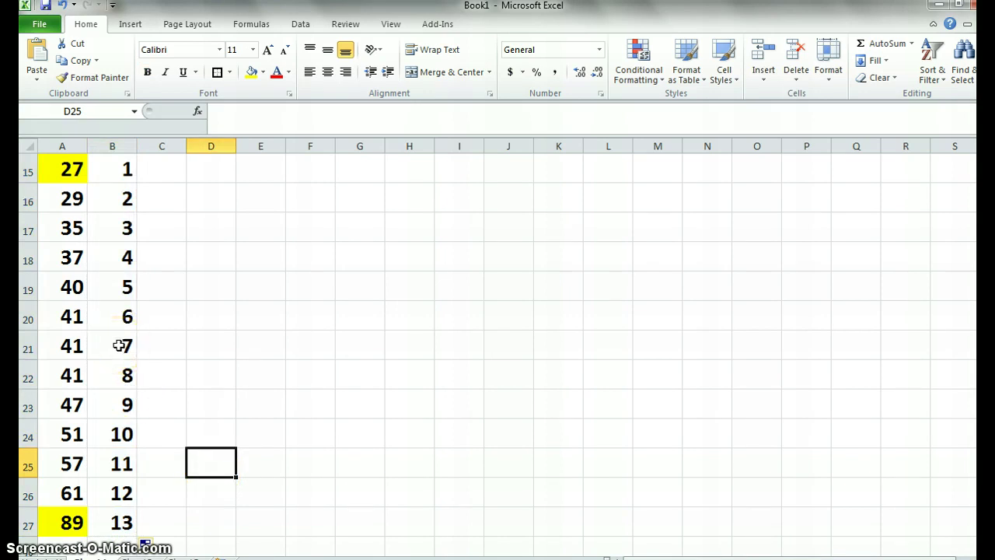
- Fill the upper quartile 41 in A21 yellow and delete the temporary count numbers
click(68, 345)
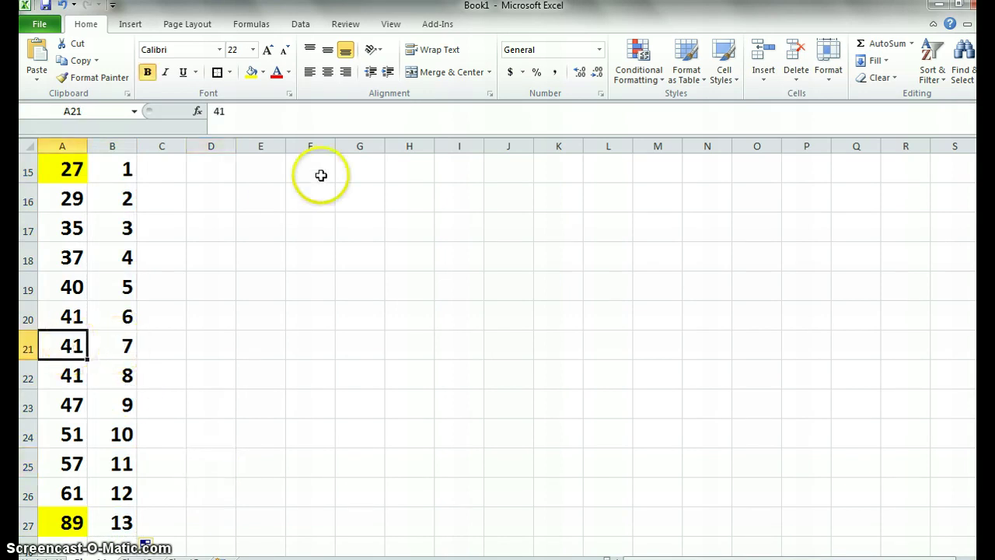
click(252, 76)
drag(124, 162, 127, 522)
key(Delete)
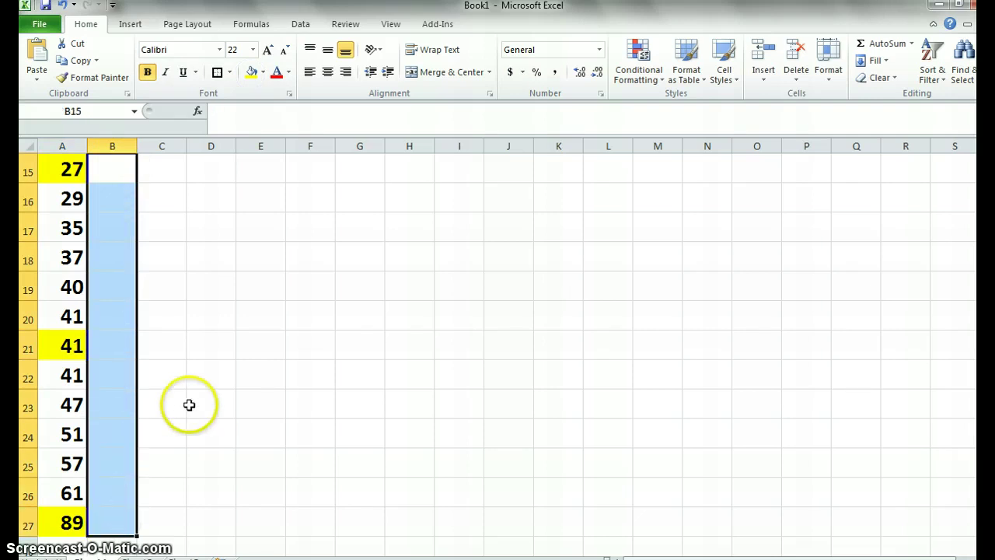
- Label B21 'Upper Quartile' and B27 'Max'
click(117, 339)
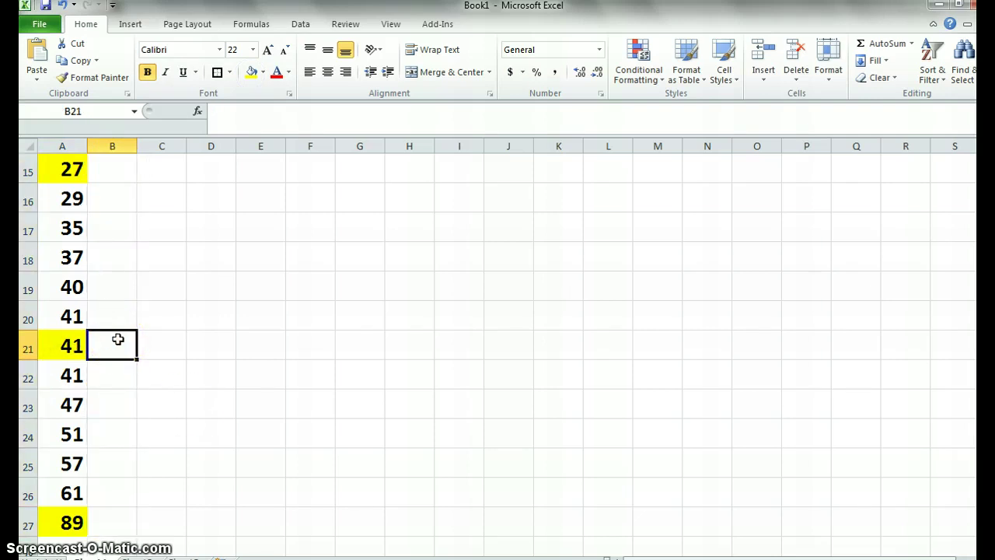
text(U)
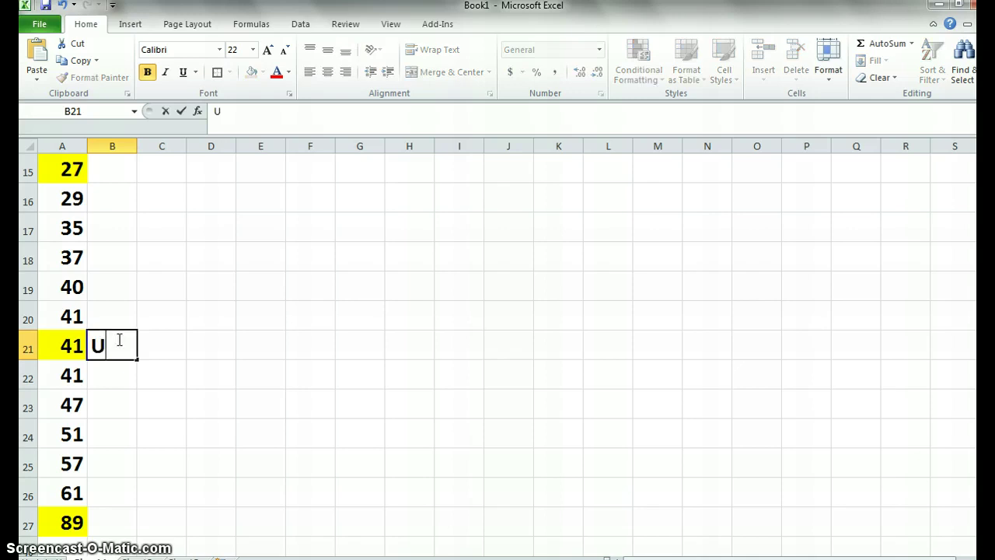
text(pper Qu)
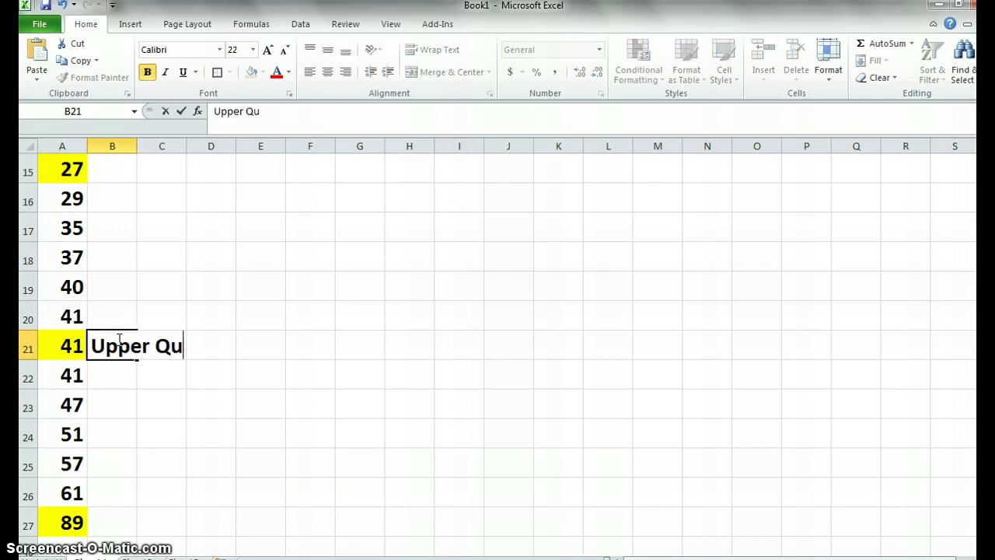
text(artile)
key(Return)
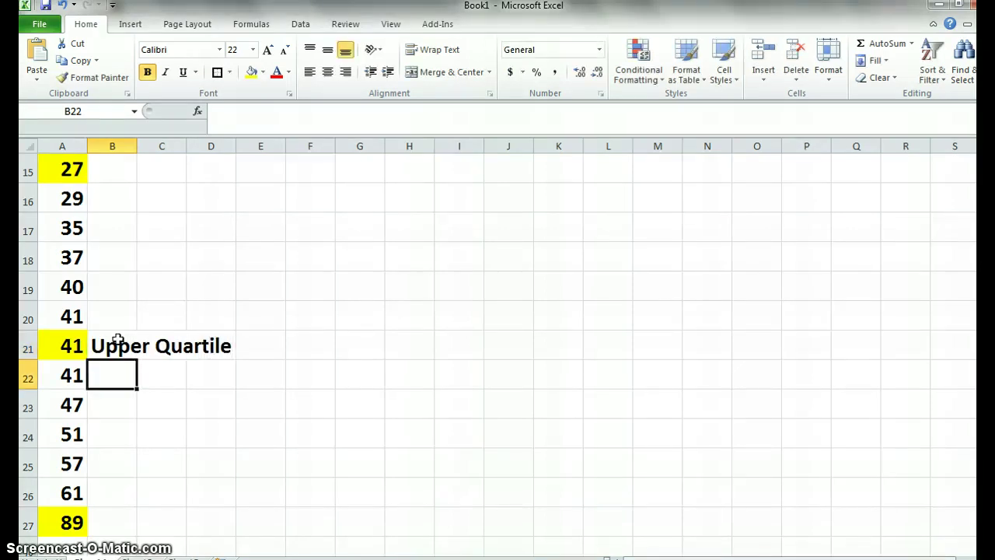
key(Down)
key(Down)
key(Down)
key(Down)
key(Down)
text(M)
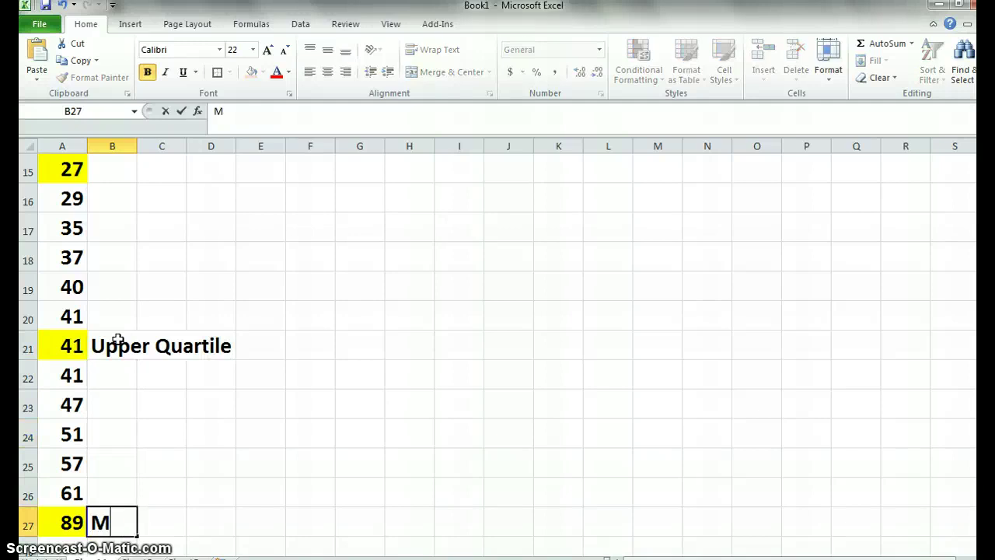
text(ax)
key(Return)
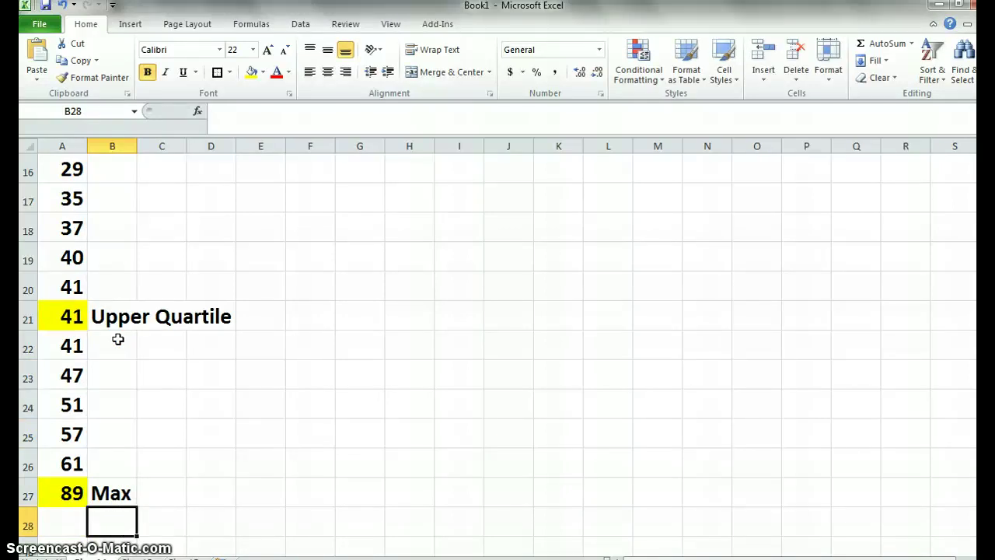
key(Up)
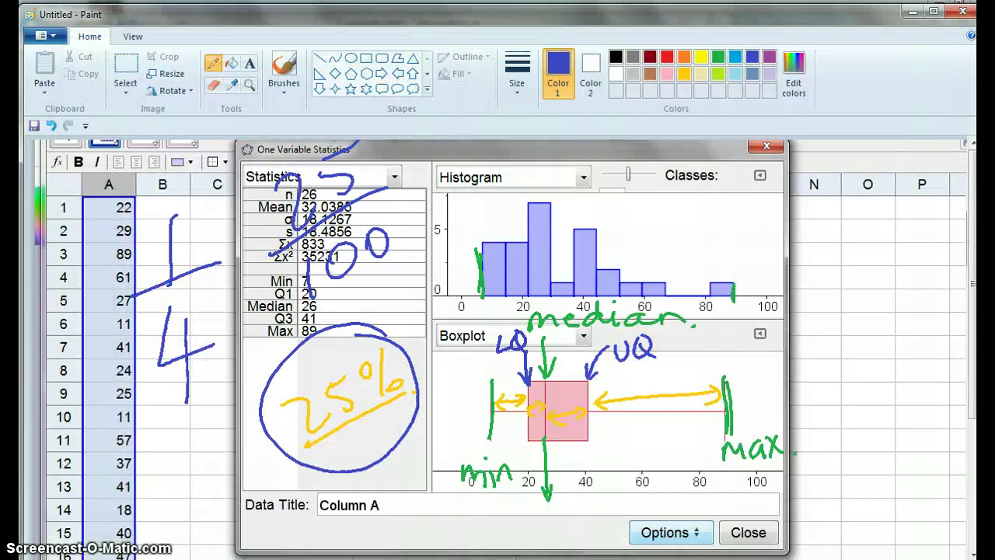
- Select the entire Paint canvas with Select all
click(126, 87)
click(70, 184)
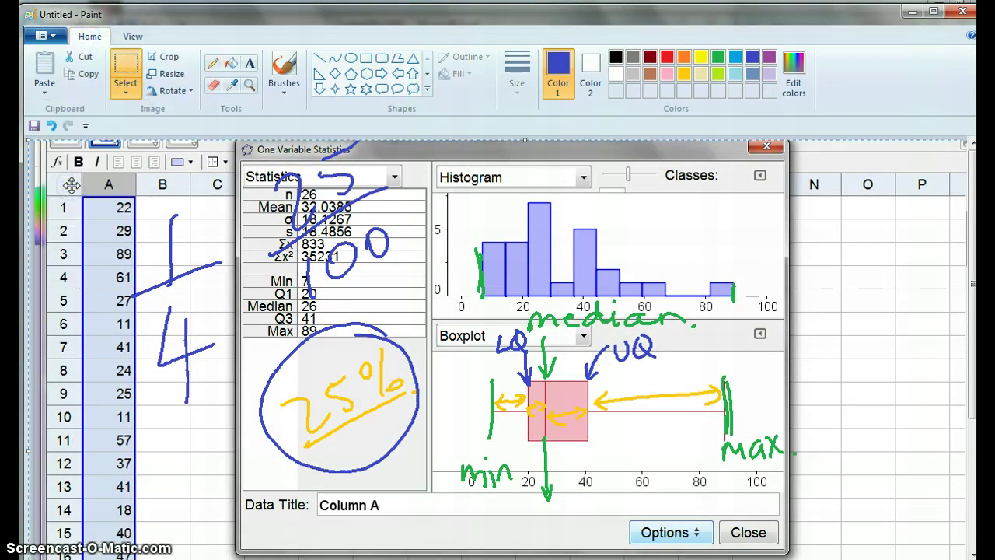
- Clear the canvas and draw a vertical axis with an arrowhead and a horizontal axis in pencil
key(Delete)
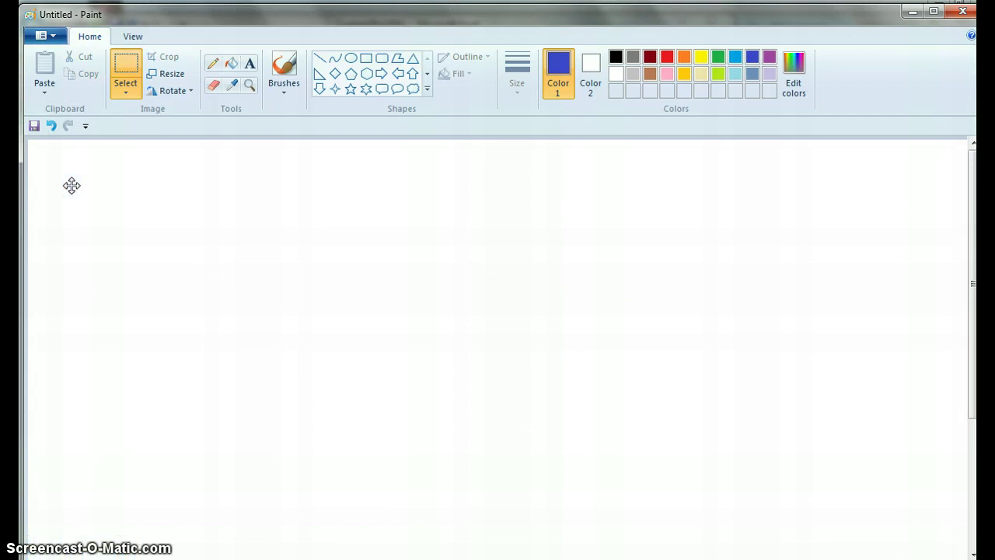
click(213, 64)
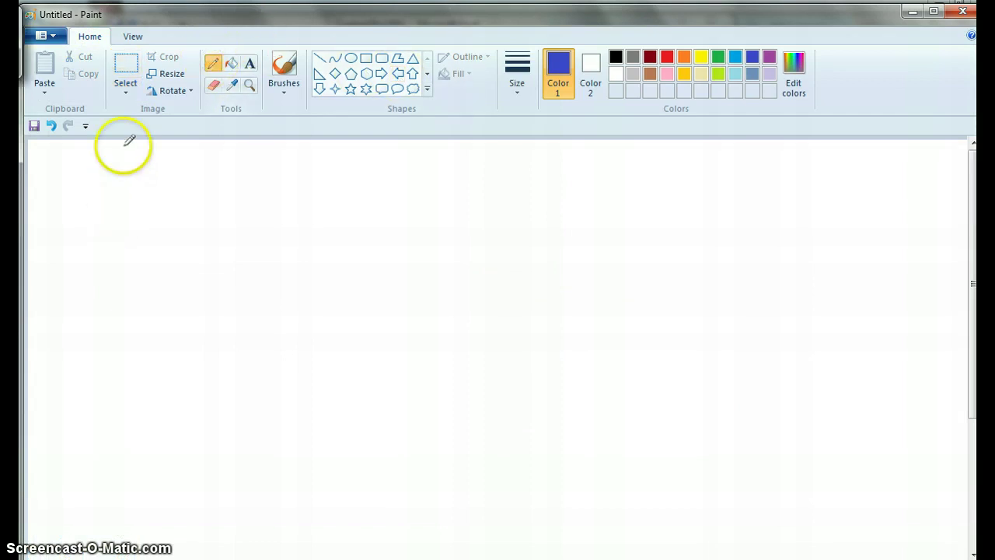
drag(119, 184, 120, 503)
mouse_move(122, 180)
mouse_down()
mouse_move(101, 197)
mouse_move(148, 224)
mouse_up()
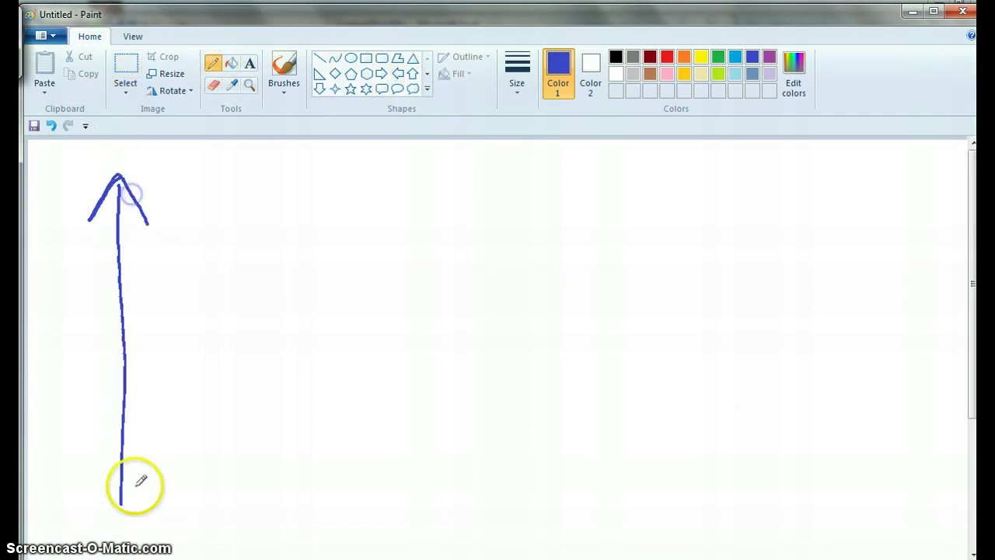
mouse_move(59, 474)
mouse_down()
mouse_move(726, 452)
mouse_move(869, 479)
mouse_up()
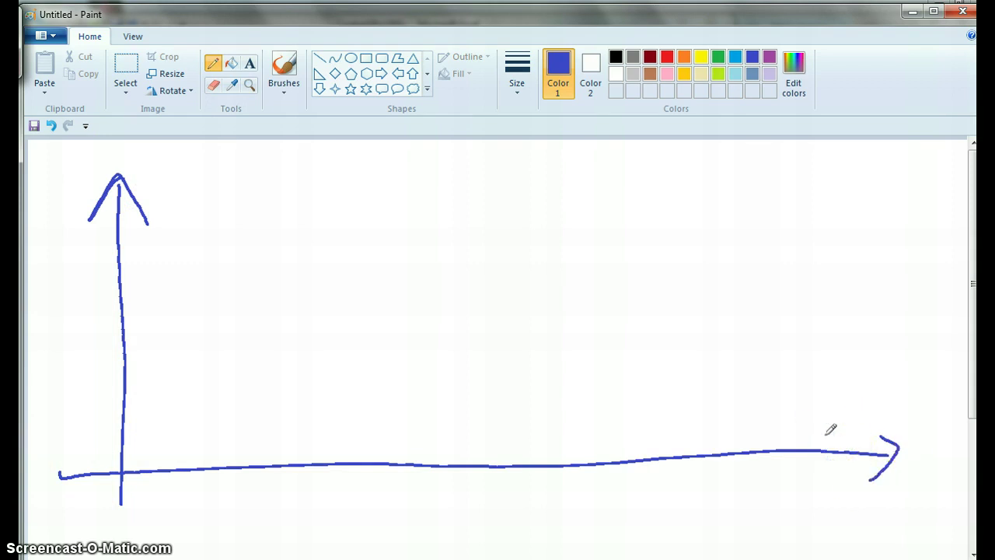
- Add tick marks labelled 100 near the right end and 50 at the middle
mouse_move(780, 426)
mouse_down()
mouse_move(781, 475)
mouse_move(753, 533)
mouse_up()
drag(780, 500, 817, 505)
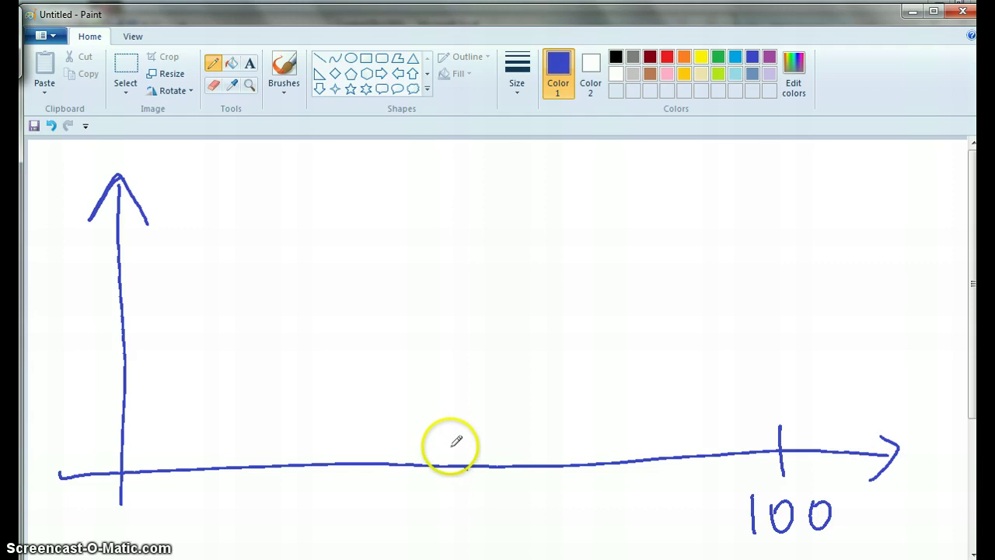
mouse_move(445, 444)
mouse_down()
mouse_move(454, 494)
mouse_move(425, 511)
mouse_move(424, 535)
mouse_up()
drag(468, 506, 467, 510)
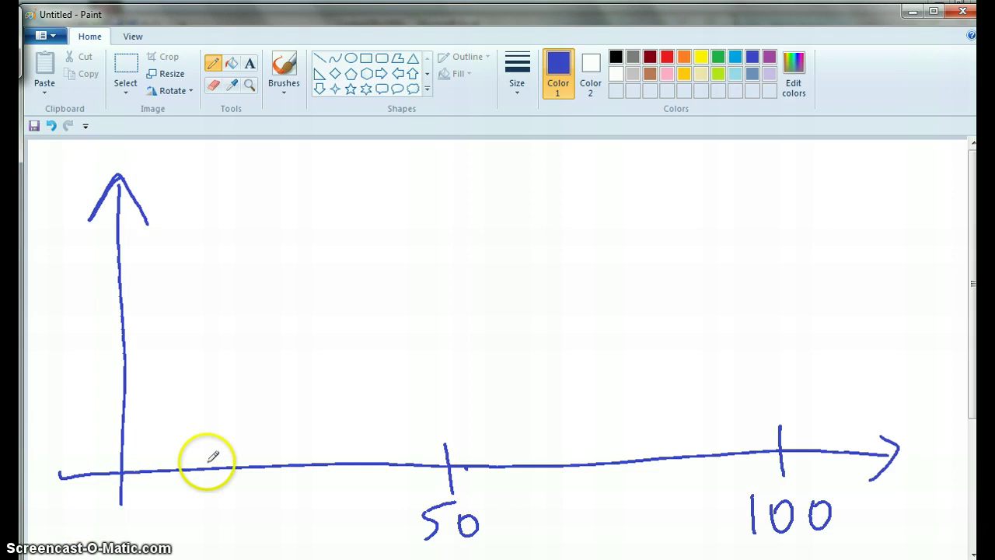
- Draw tick marks for 10, 20 and 30 and label them
drag(189, 459, 189, 495)
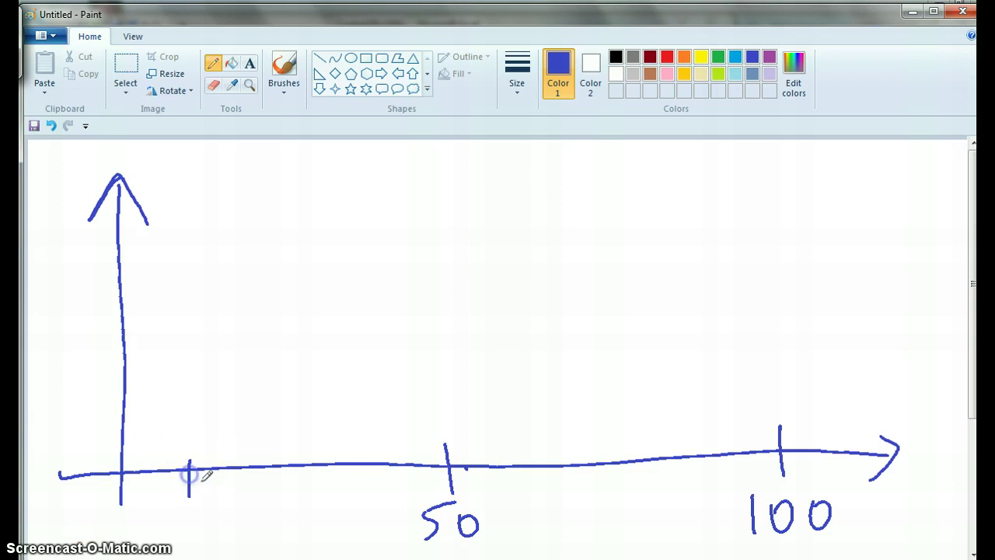
drag(254, 453, 258, 493)
drag(321, 452, 325, 491)
click(249, 482)
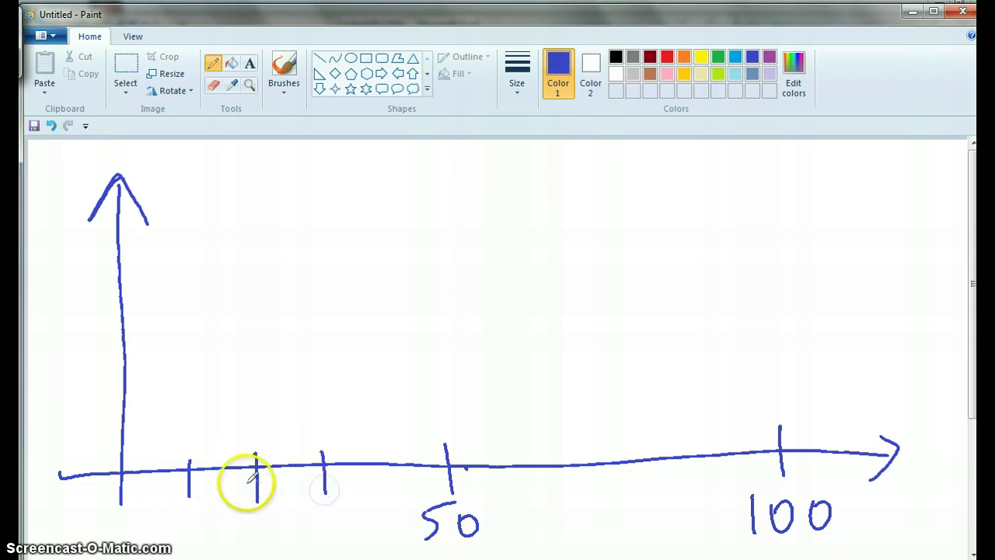
drag(178, 509, 185, 544)
drag(211, 514, 278, 536)
mouse_move(274, 520)
mouse_down()
mouse_move(264, 530)
mouse_move(273, 521)
mouse_up()
drag(314, 516, 315, 539)
drag(334, 519, 339, 515)
- Add labelled tick marks for 40, 60, 70, 80 and 90
drag(379, 443, 379, 472)
drag(378, 502, 387, 544)
drag(398, 512, 411, 522)
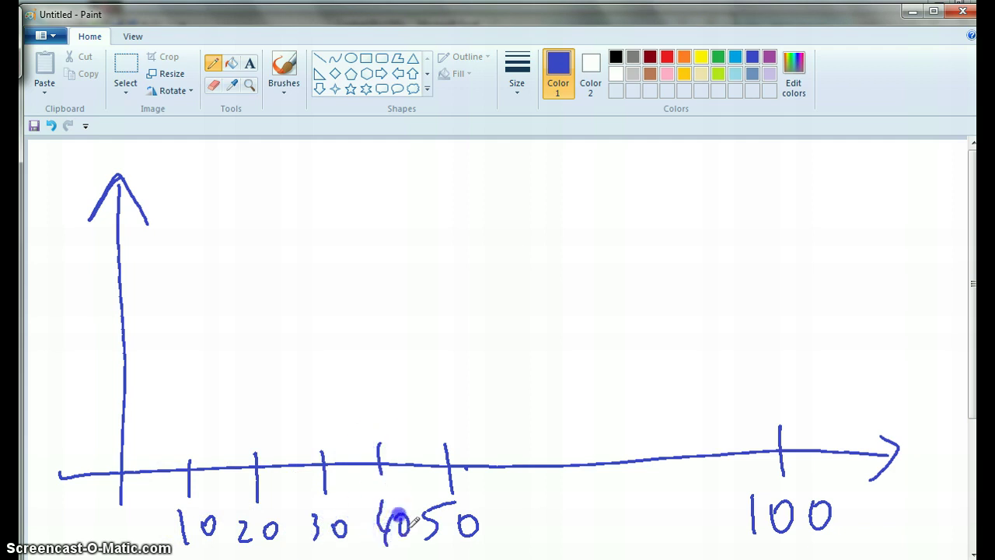
drag(509, 449, 509, 477)
mouse_move(520, 513)
mouse_down()
mouse_move(518, 534)
mouse_move(538, 516)
mouse_up()
mouse_move(570, 437)
mouse_down()
mouse_move(579, 510)
mouse_move(606, 517)
mouse_up()
drag(633, 439, 634, 472)
drag(650, 507, 650, 506)
drag(665, 515, 667, 516)
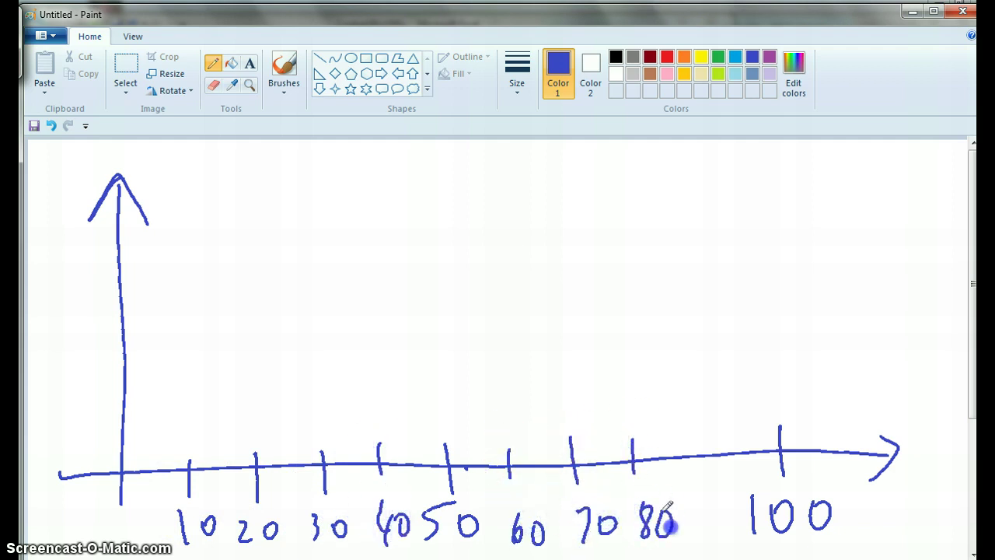
drag(705, 422, 708, 538)
mouse_move(725, 505)
mouse_down()
mouse_move(706, 522)
mouse_move(725, 507)
mouse_up()
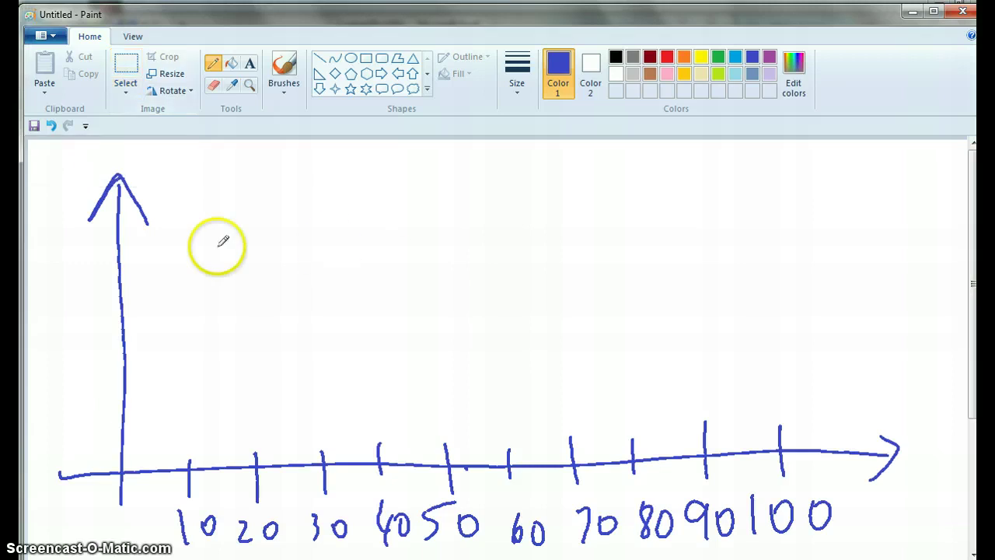
- After checking the data in Excel, plot black dots for 7, 11 (twice) and 13
key(alt+Tab)
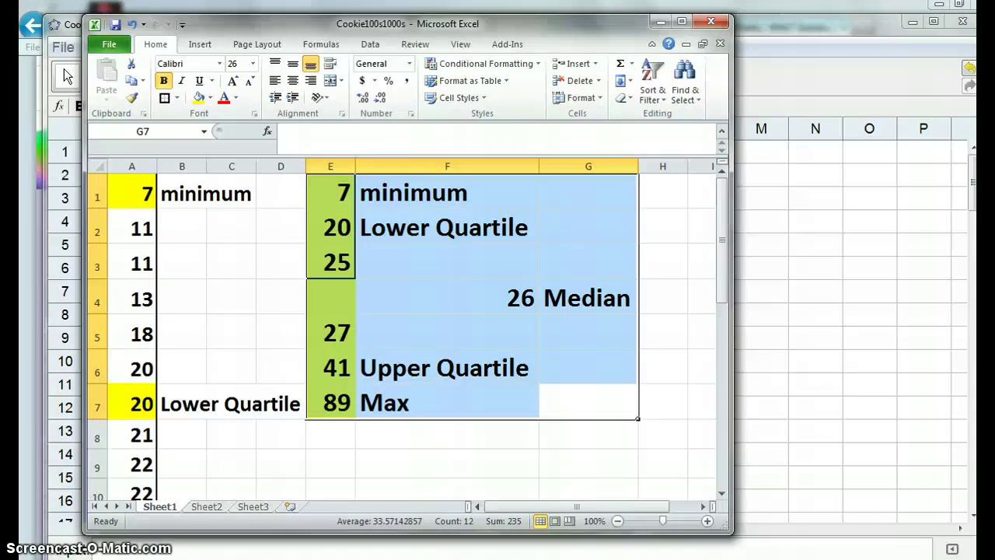
click(326, 553)
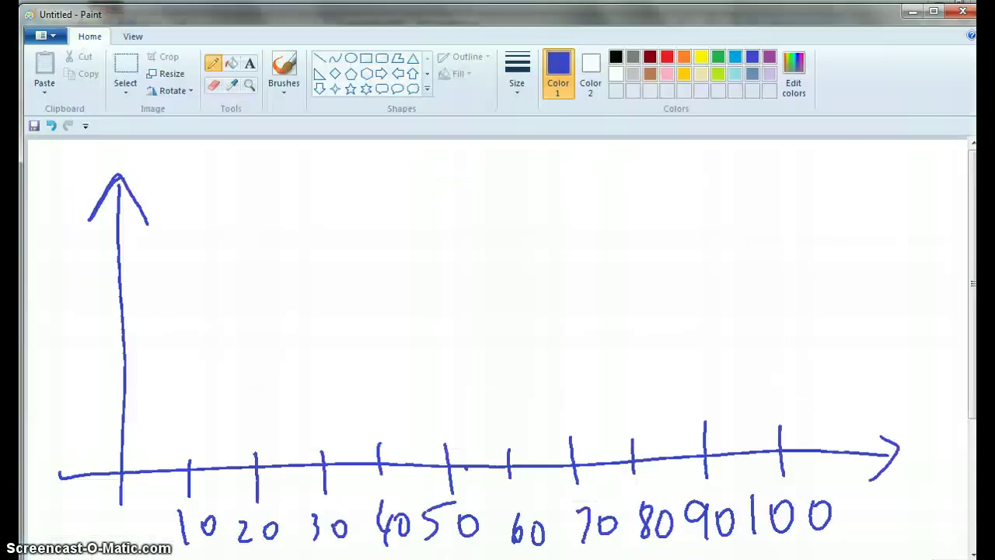
click(616, 56)
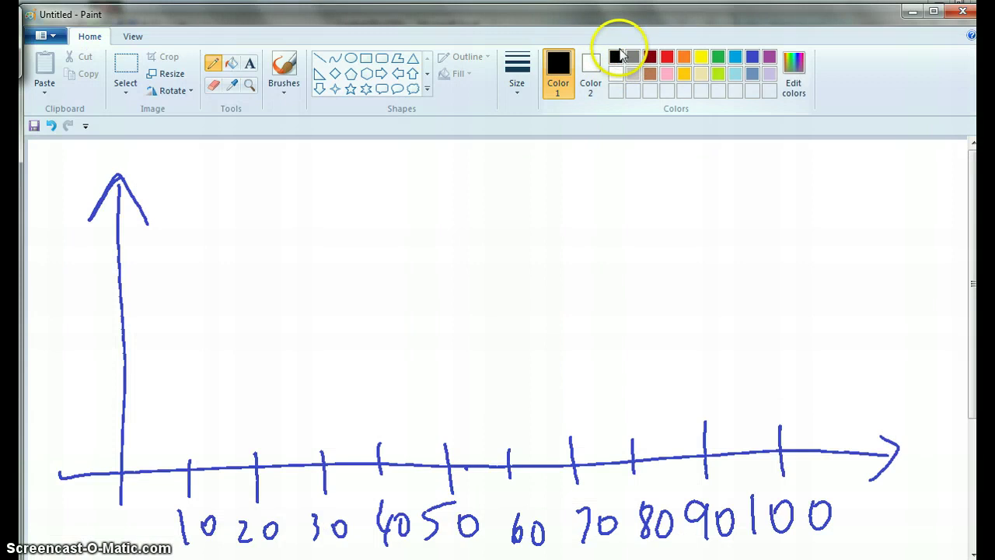
click(173, 460)
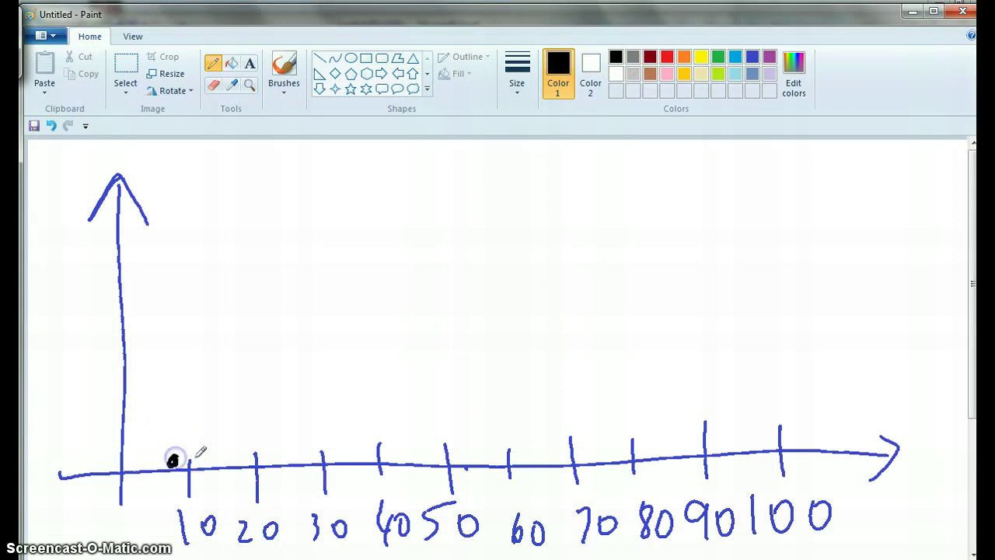
click(199, 460)
click(201, 441)
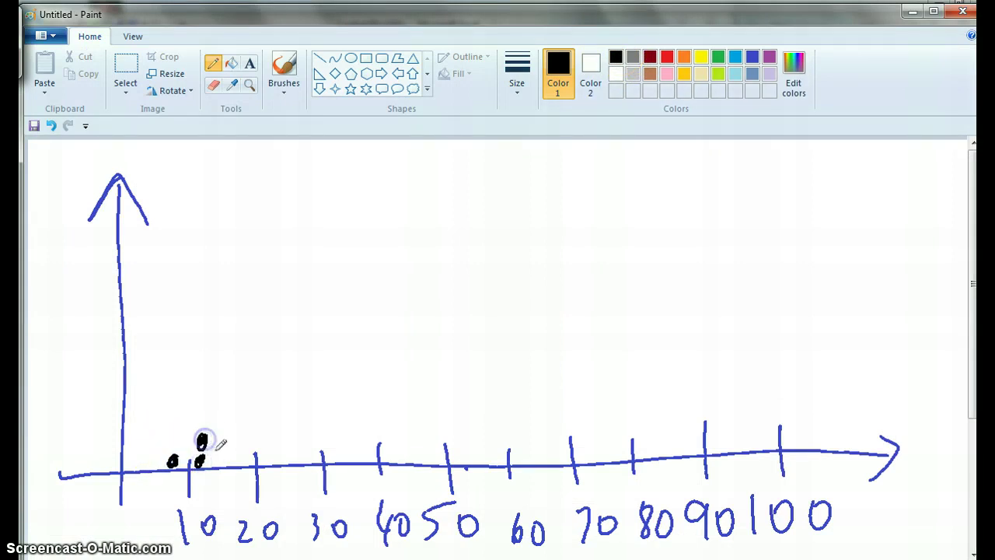
click(214, 458)
- Plot stacked dots for 18, 20 and 21 after rechecking the data
key(alt+Tab)
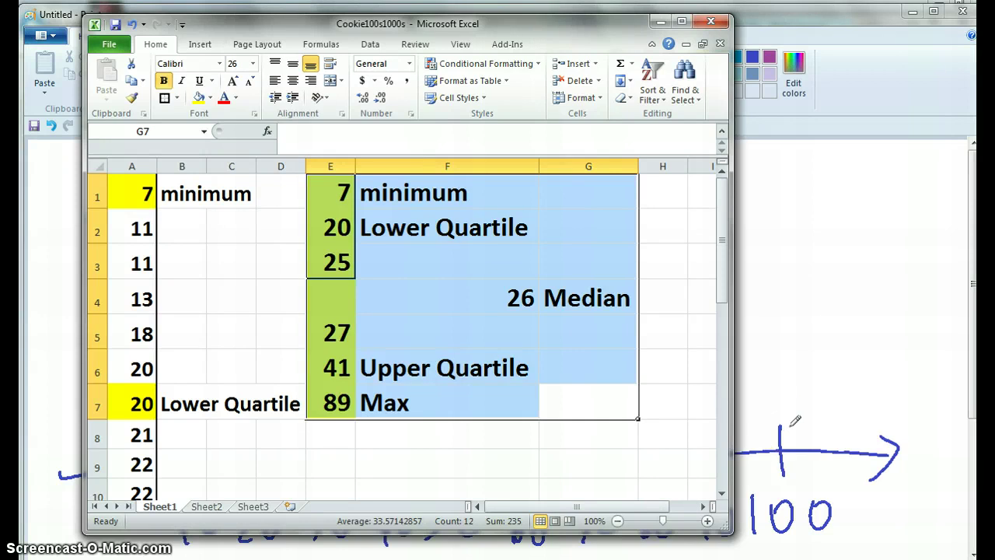
key(alt+Tab)
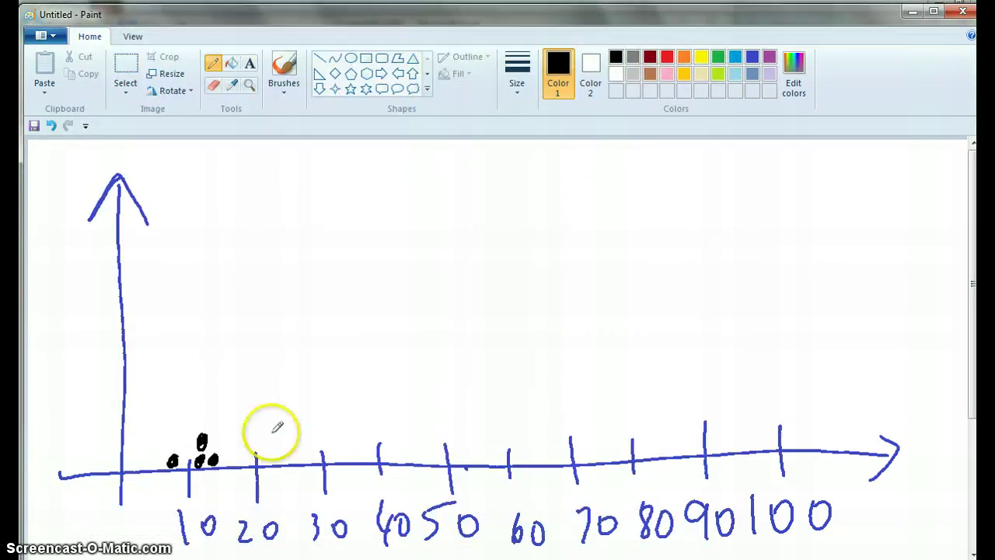
click(239, 459)
click(254, 459)
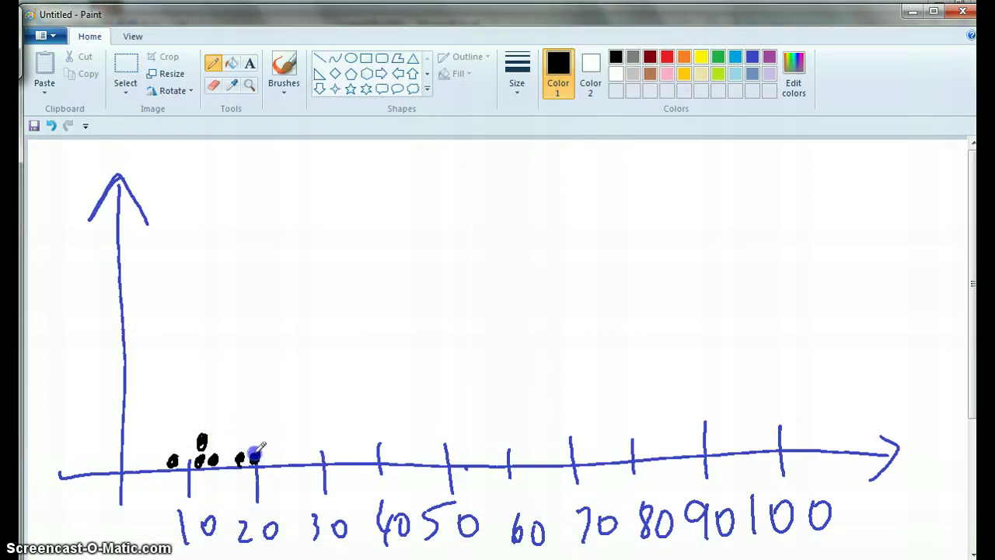
click(261, 432)
drag(261, 431, 255, 434)
click(269, 458)
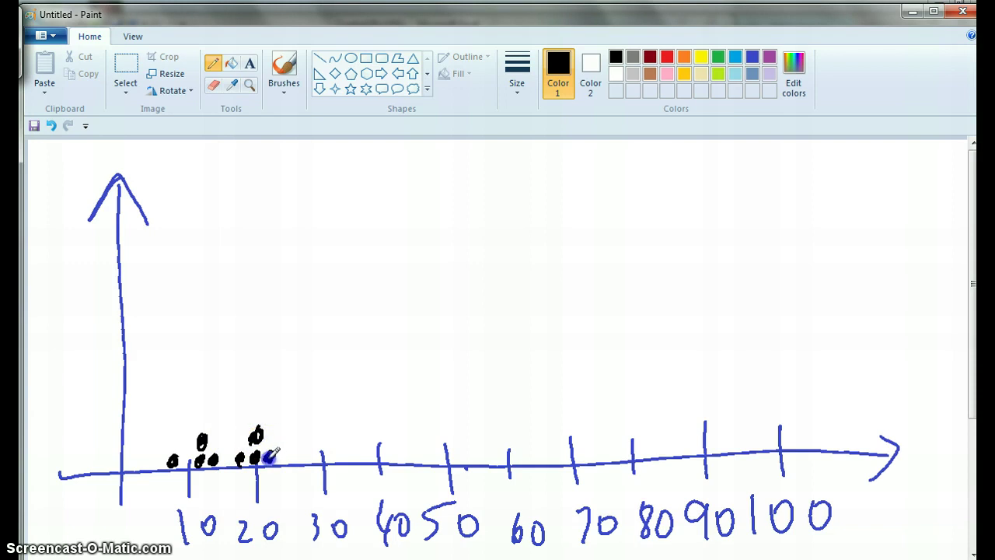
click(266, 424)
- Move the spreadsheet aside and plot dots for the 22 values and beyond
key(alt+Tab)
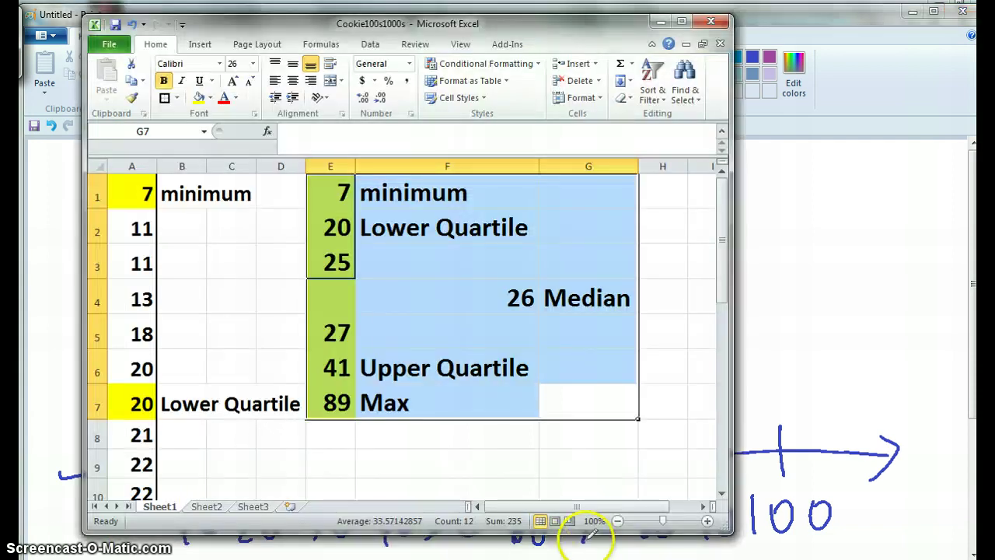
click(722, 494)
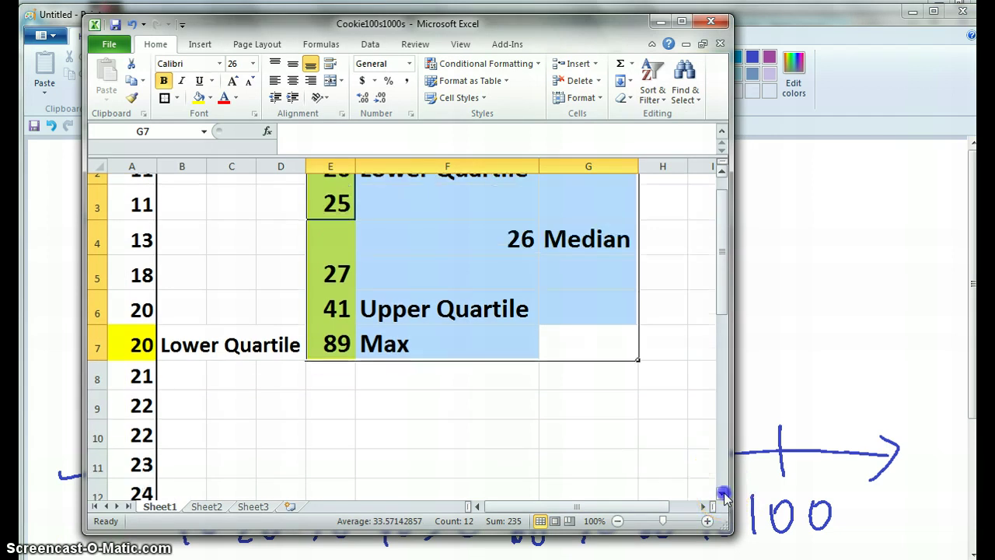
click(722, 494)
click(722, 494)
click(722, 494)
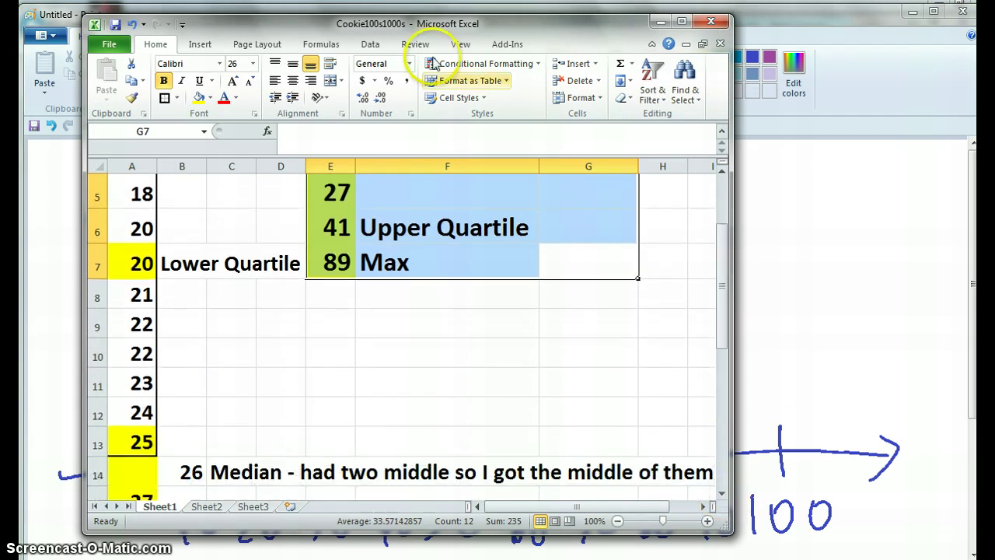
mouse_move(393, 24)
mouse_down()
mouse_move(592, 9)
mouse_move(728, 18)
mouse_up()
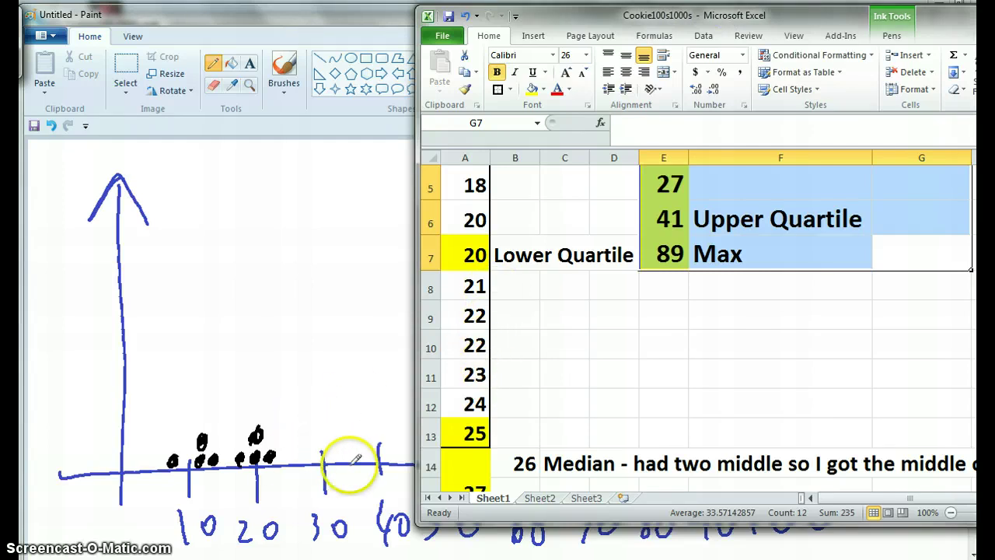
click(281, 453)
mouse_move(281, 453)
mouse_down()
mouse_move(280, 440)
mouse_move(296, 458)
mouse_up()
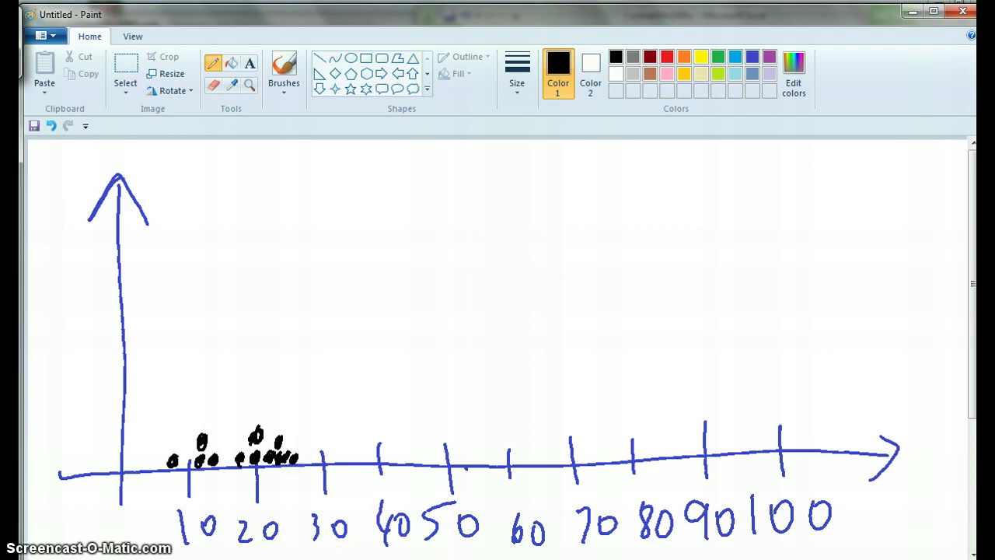
mouse_move(373, 556)
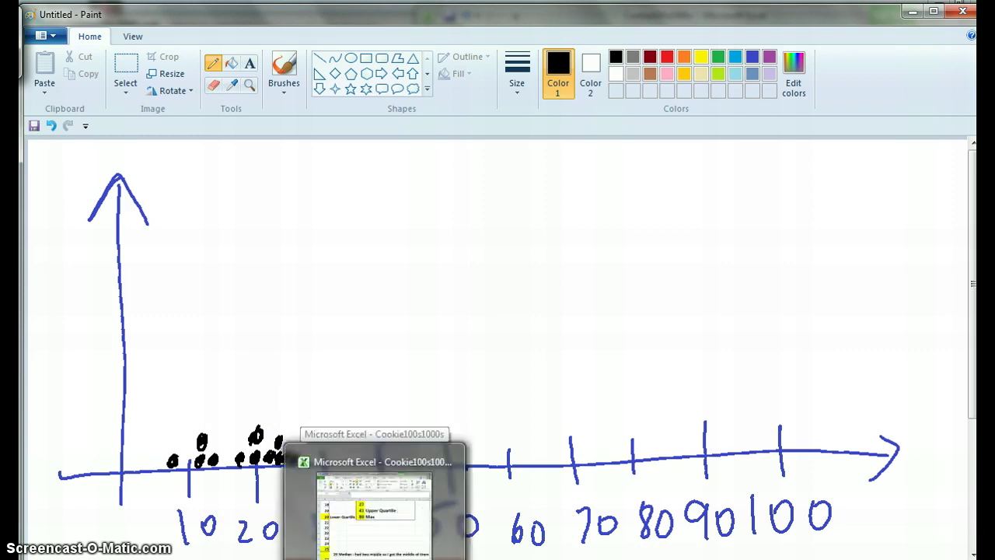
click(403, 544)
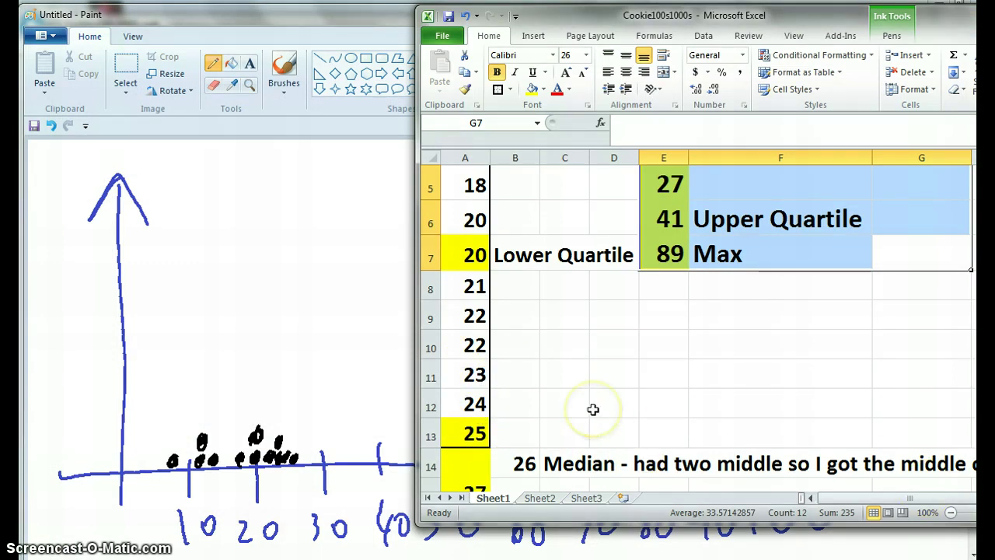
click(296, 455)
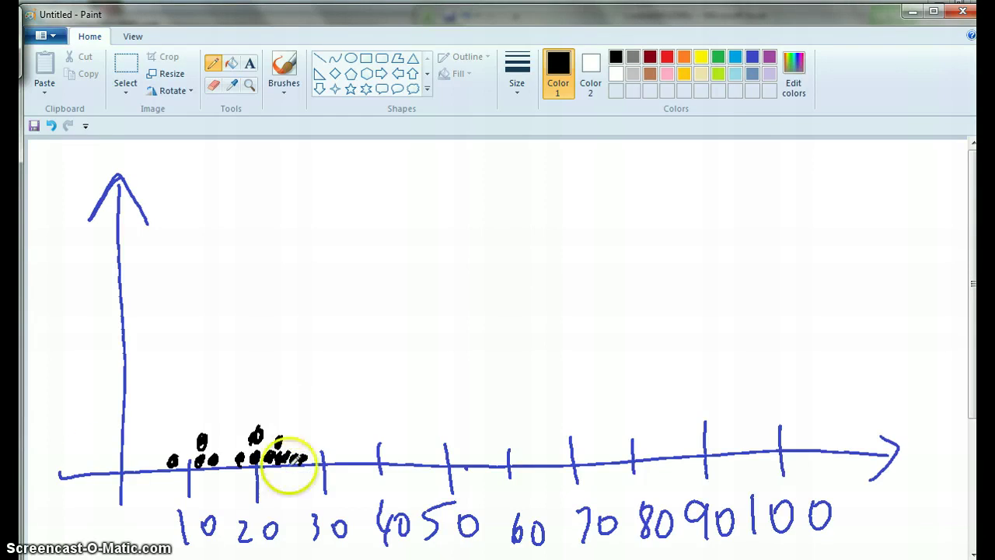
click(308, 454)
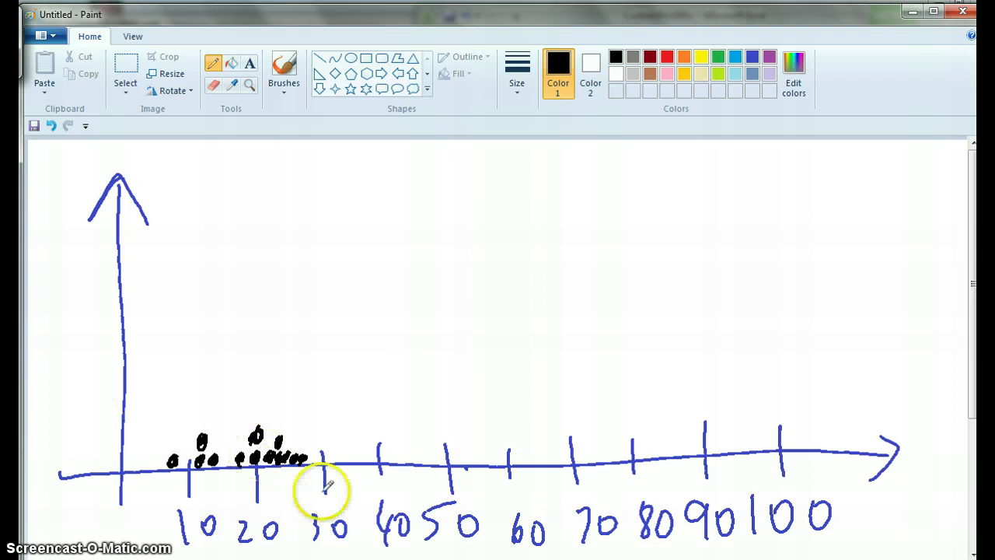
- Mark a short stroke near the minimum and draw the lower-quartile line above 20
key(alt+Tab)
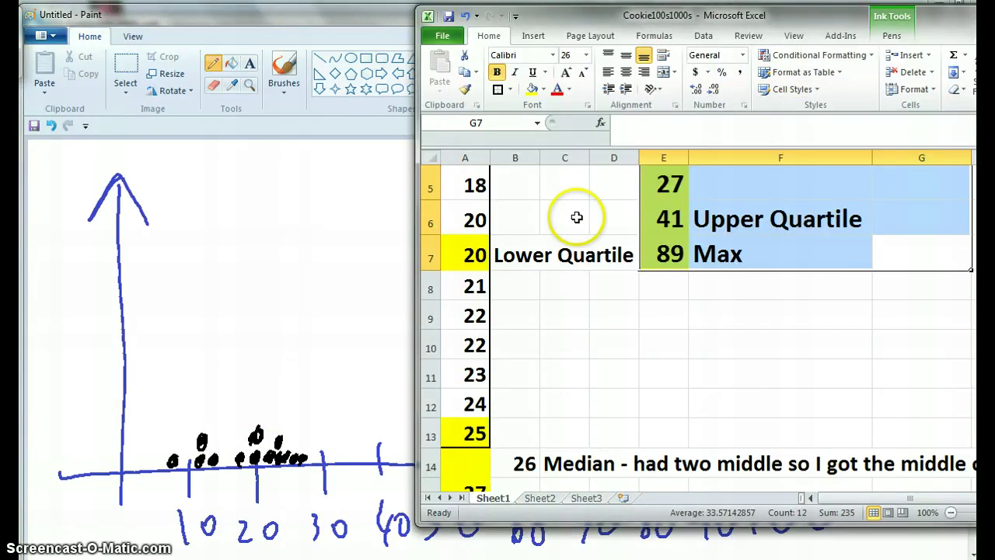
click(588, 196)
key(Up)
key(Up)
key(Up)
key(Up)
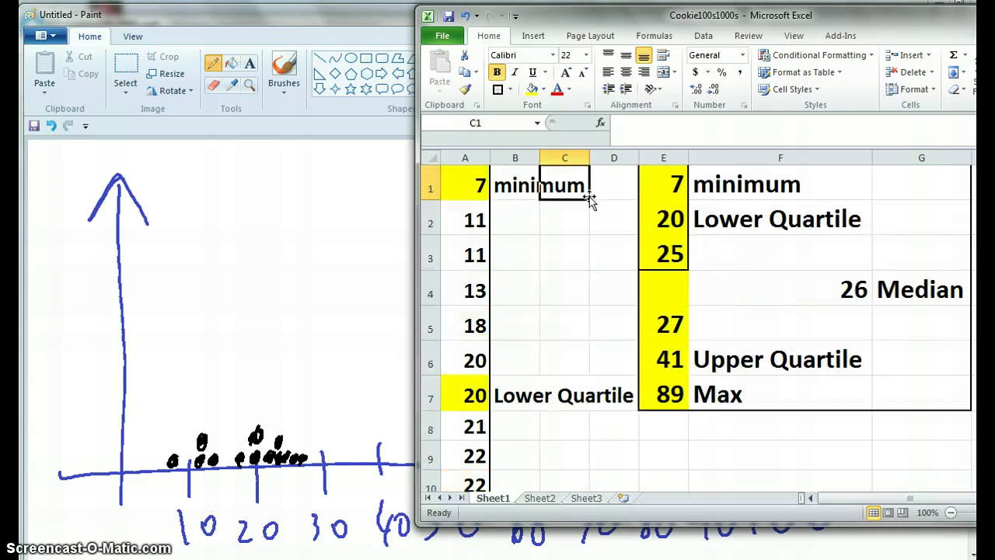
click(166, 301)
drag(166, 301, 165, 315)
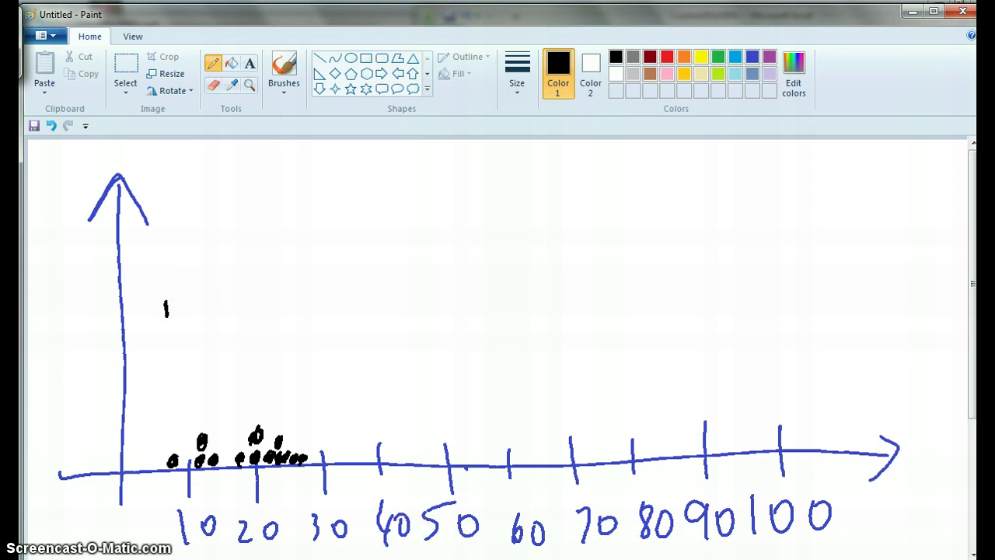
key(alt+Tab)
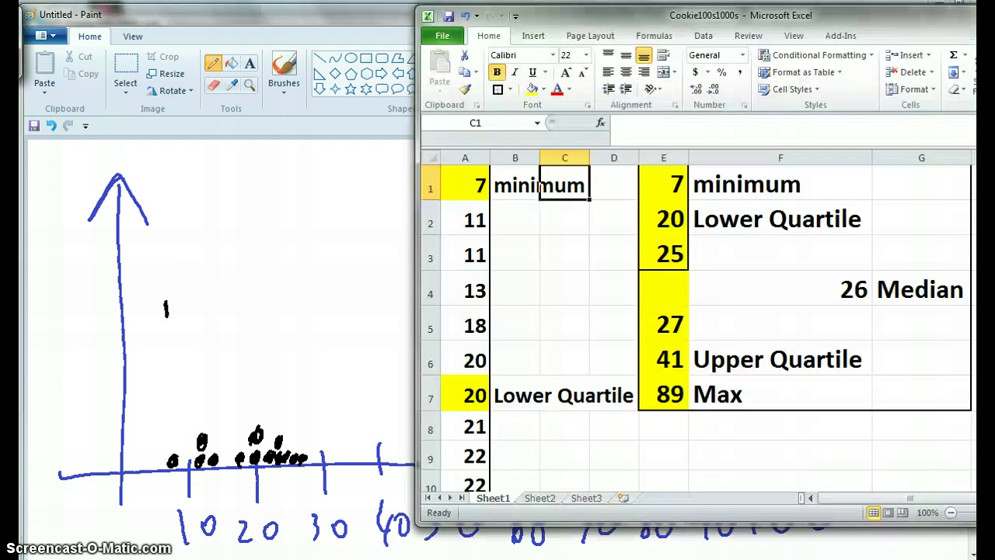
click(252, 257)
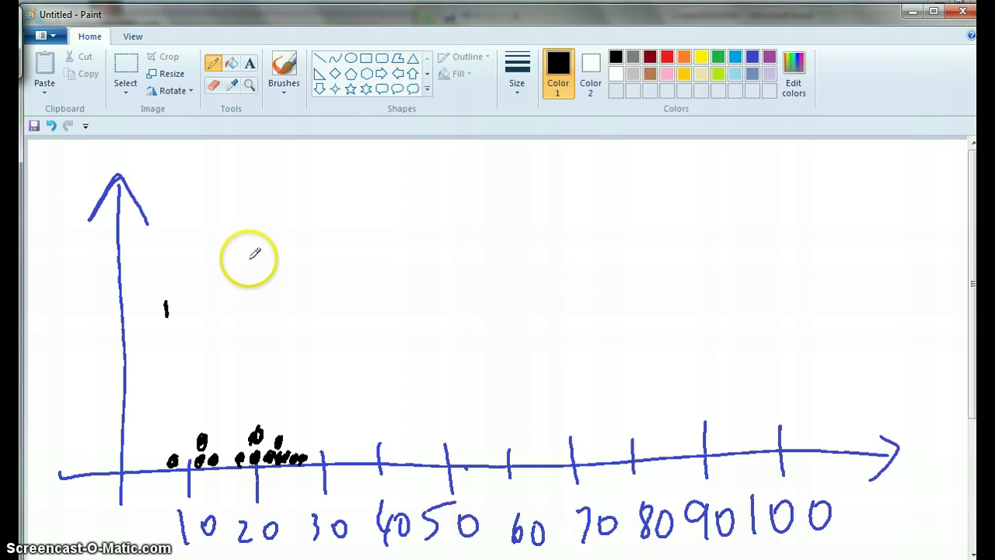
drag(250, 259, 248, 356)
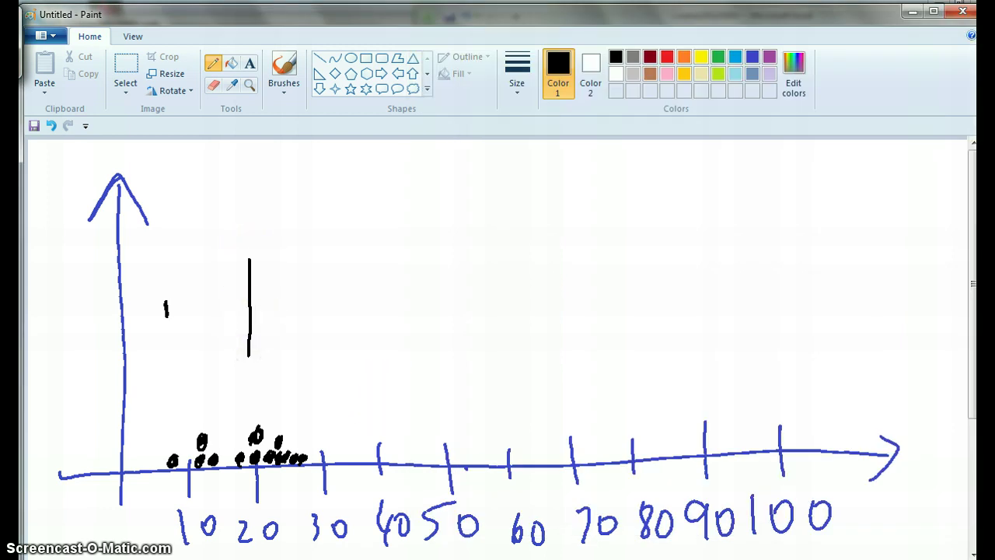
- Add a dot near 27 and draw the median line beside the lower-quartile line
key(alt+Tab)
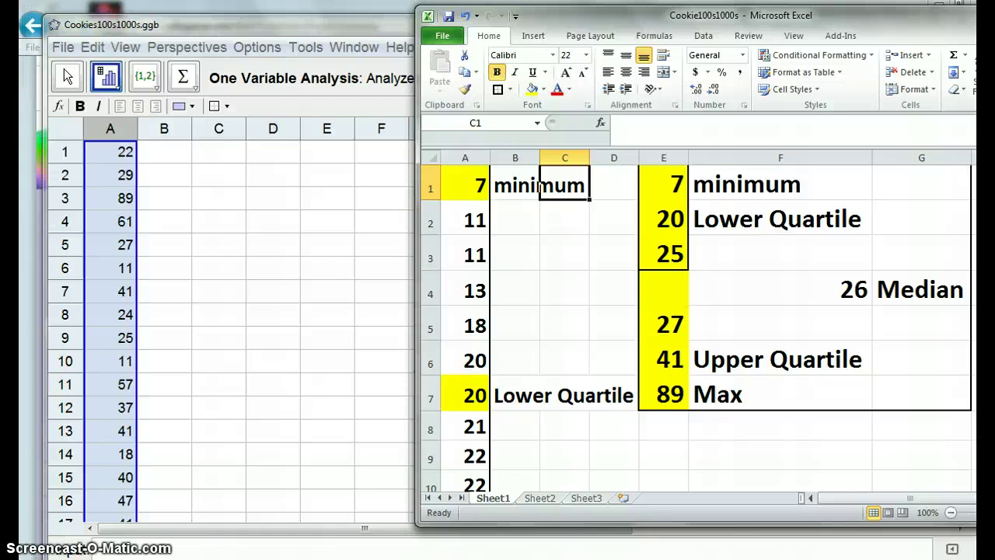
key(alt+Tab)
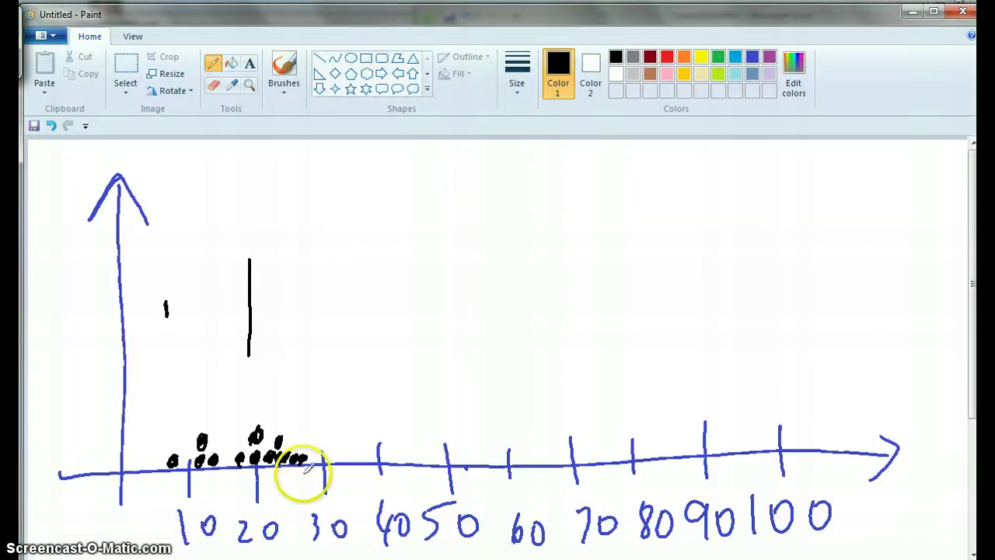
drag(294, 462, 293, 480)
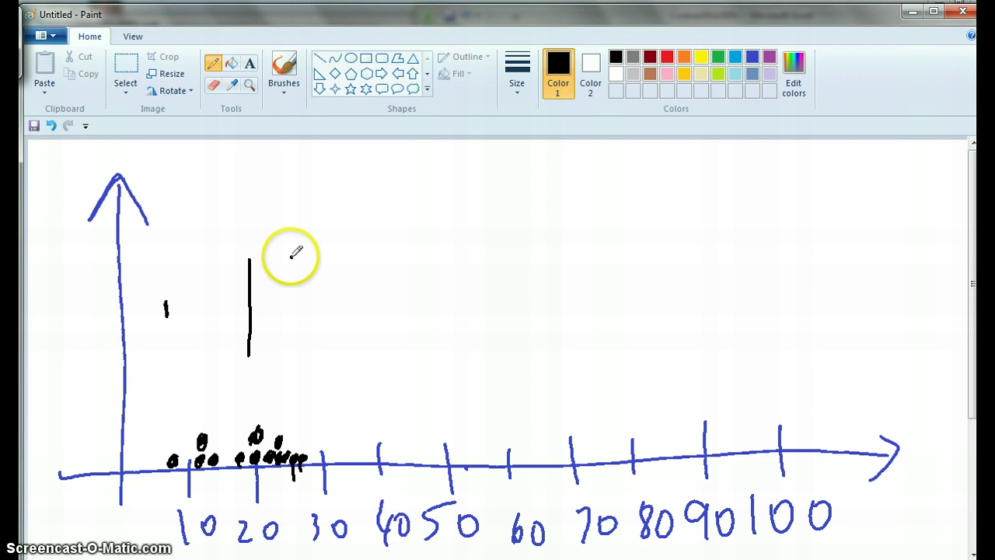
drag(291, 257, 288, 354)
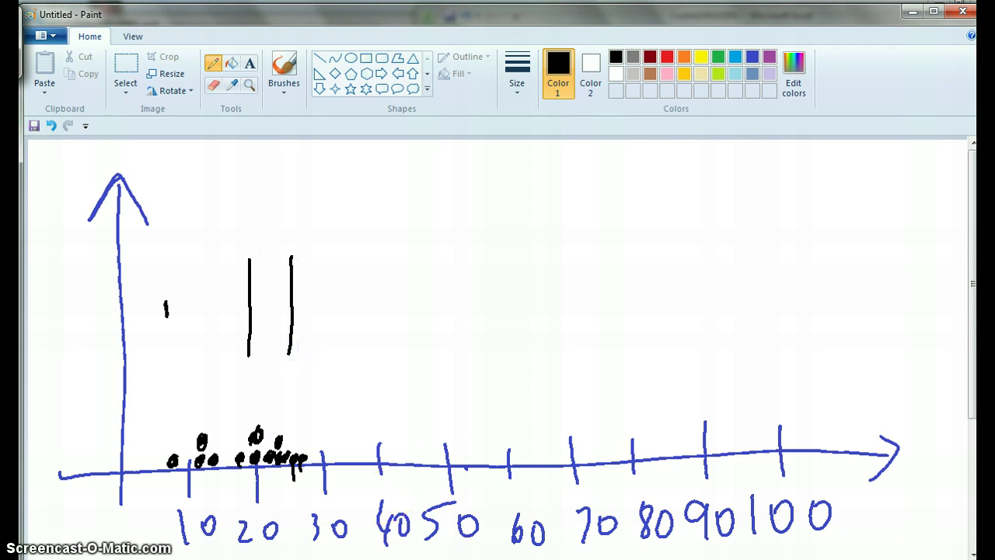
- Add a dot near 40 and draw the upper-quartile line at 41
key(alt+Tab)
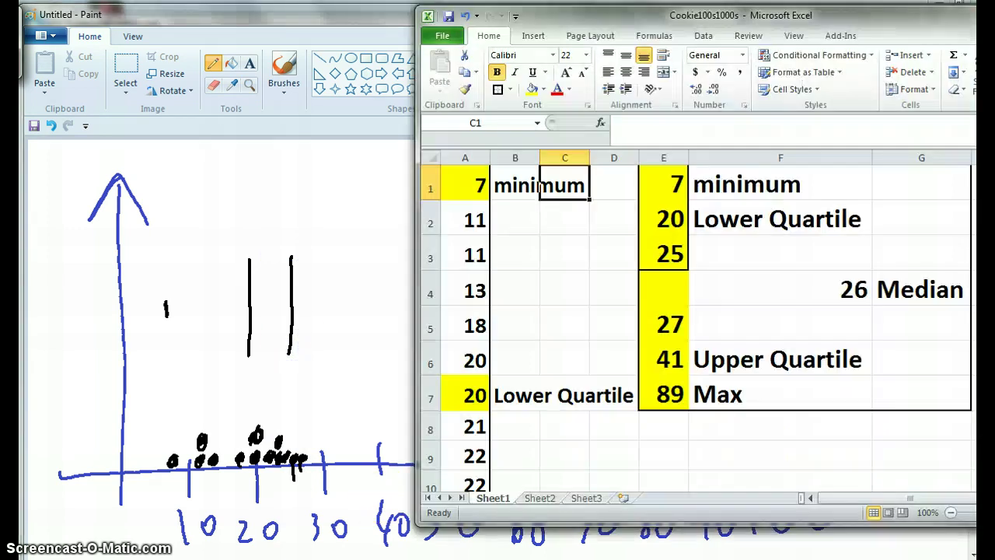
click(389, 457)
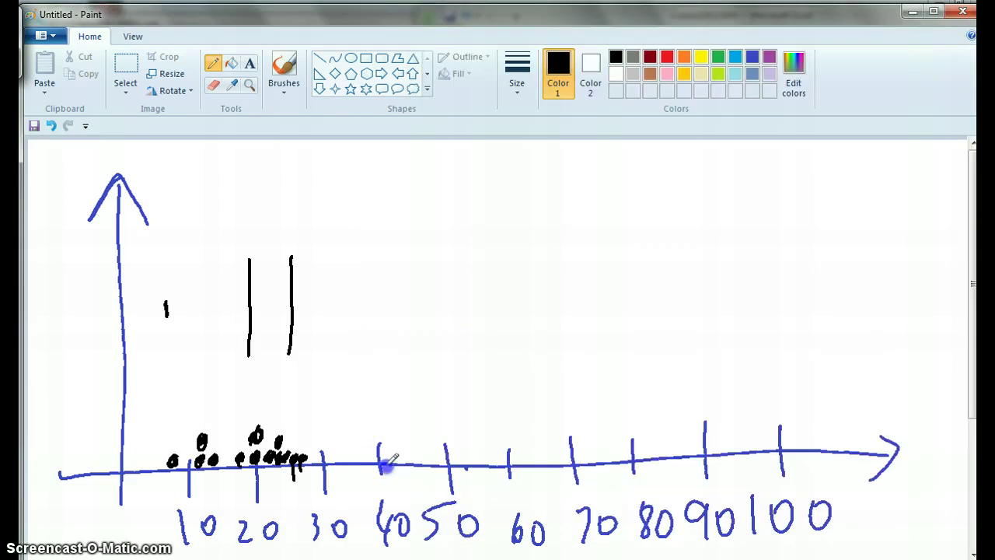
drag(386, 458, 387, 469)
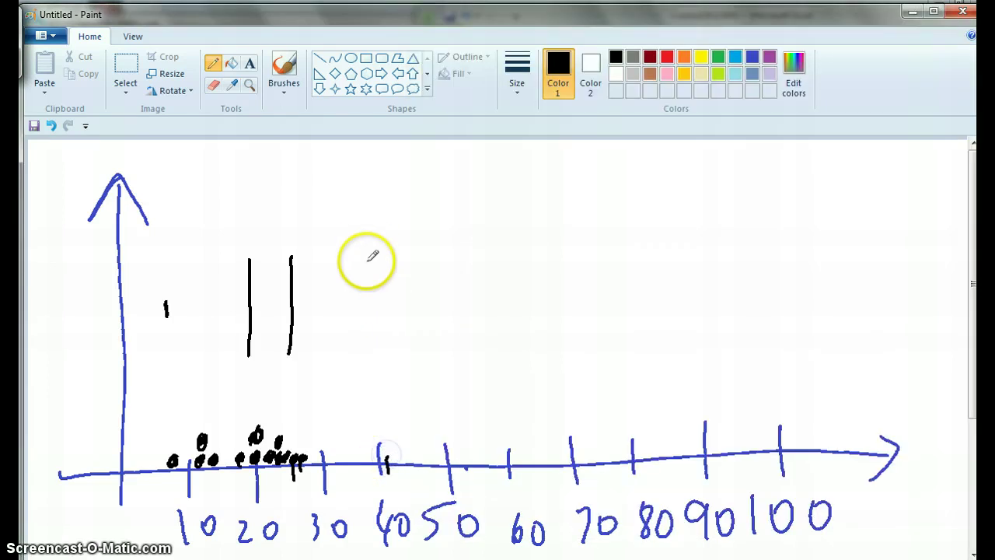
drag(376, 256, 376, 359)
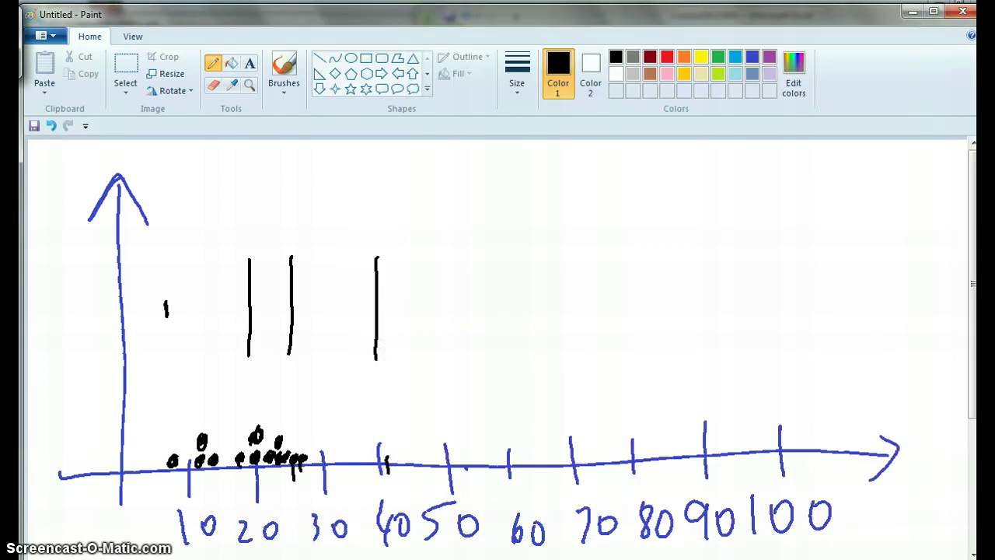
click(333, 500)
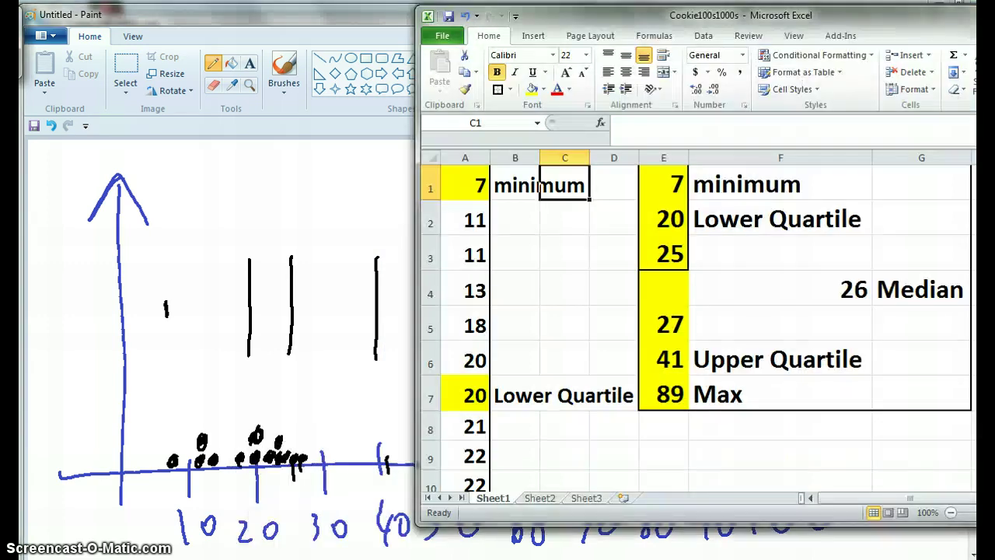
click(314, 496)
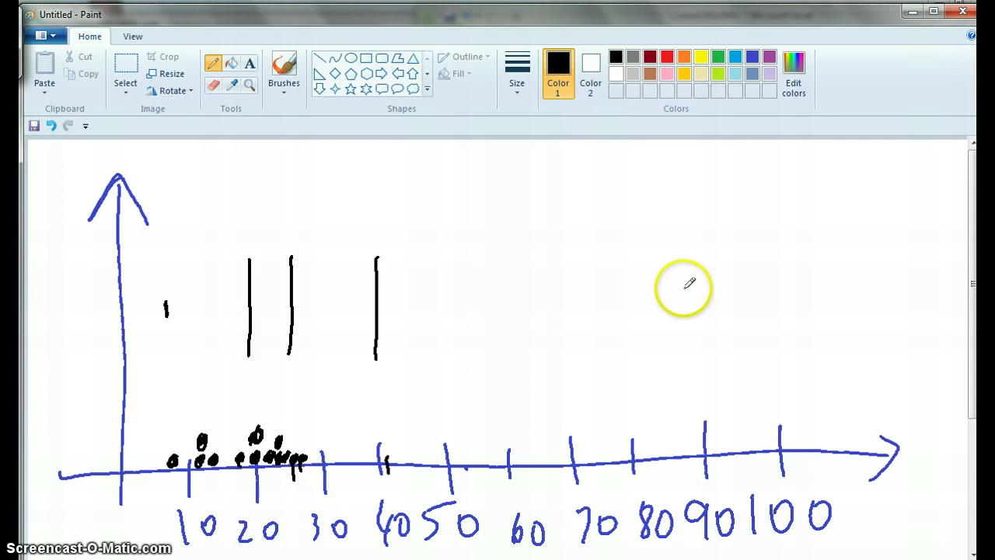
- Draw the box's top and bottom edges and whiskers out to 7 and about 89
click(684, 290)
drag(250, 256, 375, 255)
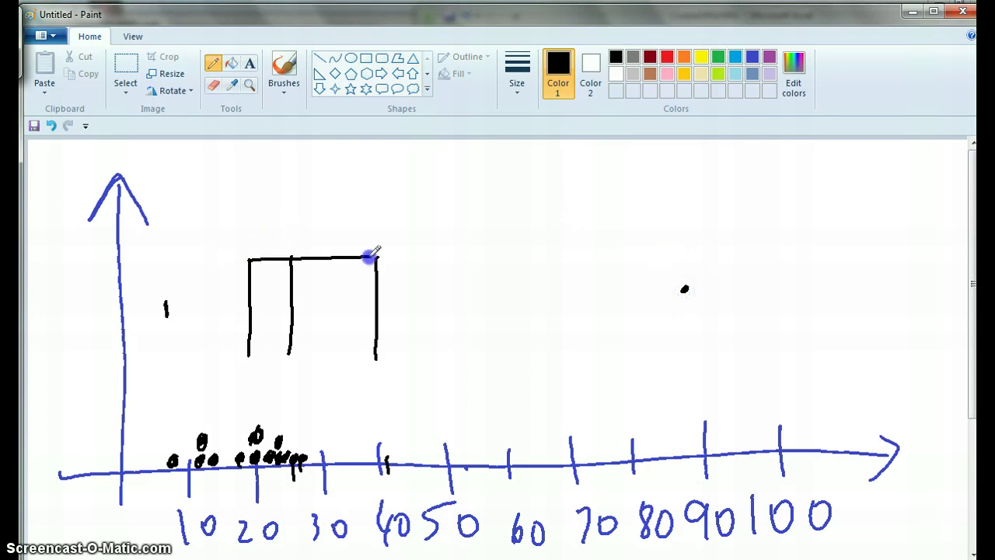
drag(244, 356, 374, 354)
drag(384, 257, 366, 258)
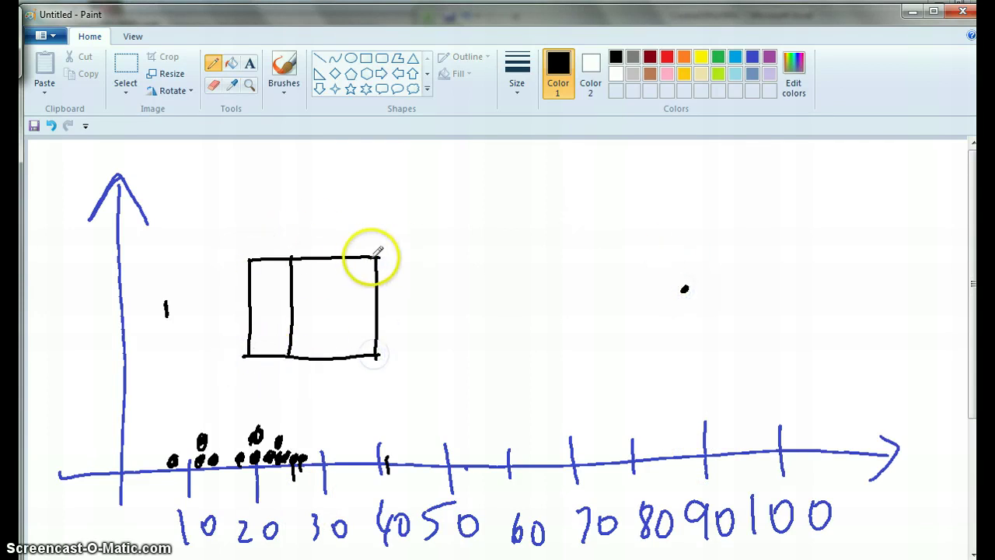
drag(166, 307, 261, 302)
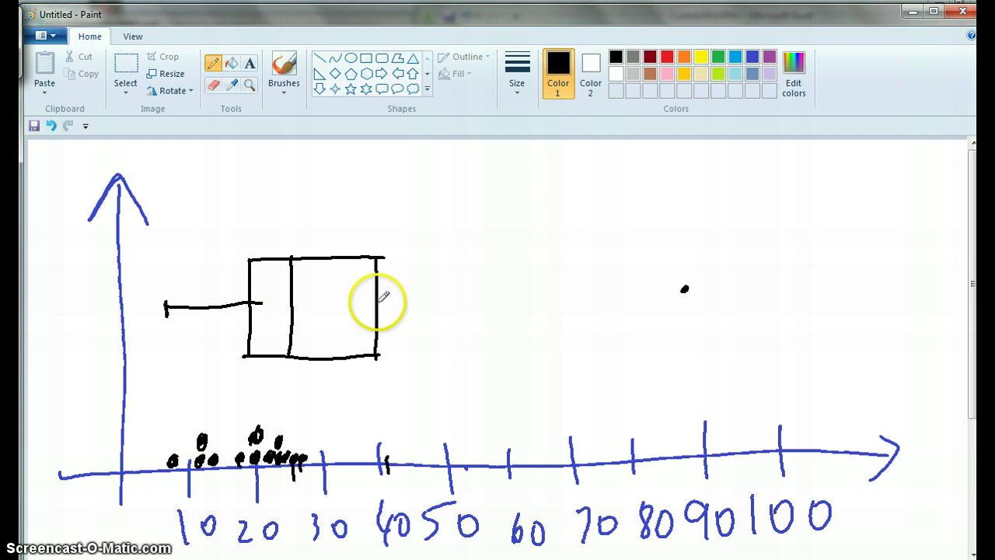
mouse_move(378, 308)
mouse_down()
mouse_move(686, 285)
mouse_move(688, 305)
mouse_up()
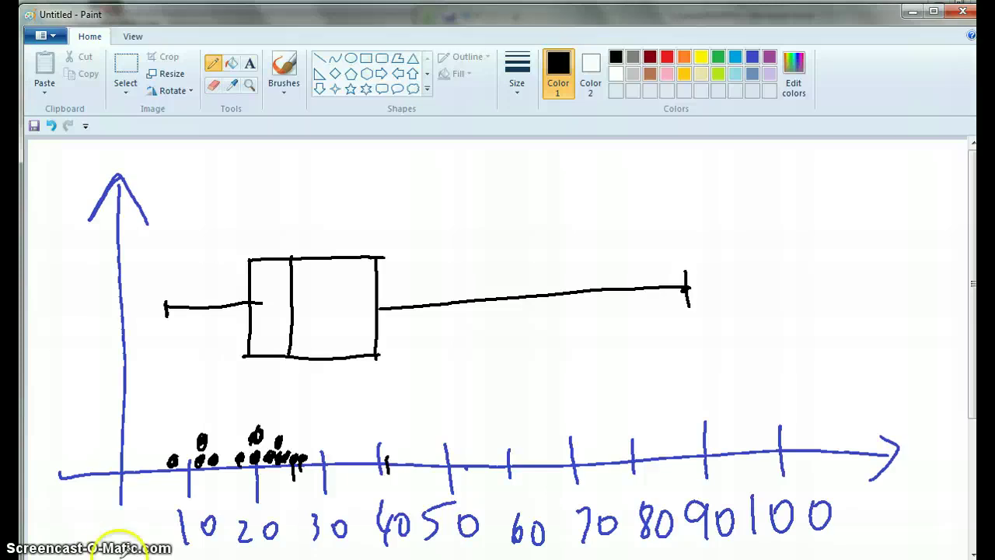
key(alt+Tab)
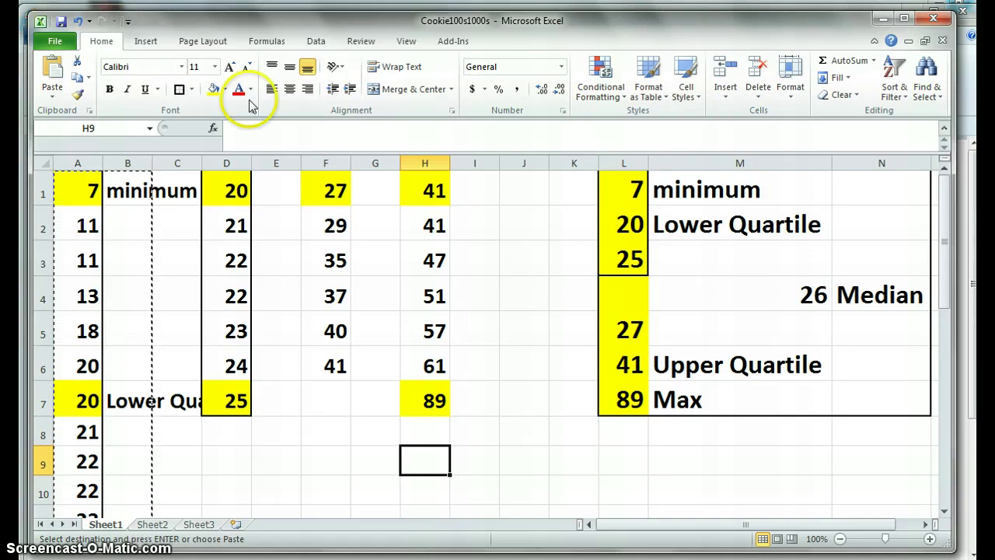
- Cancel the copy marquee and enter the label lq in cell E1
click(496, 386)
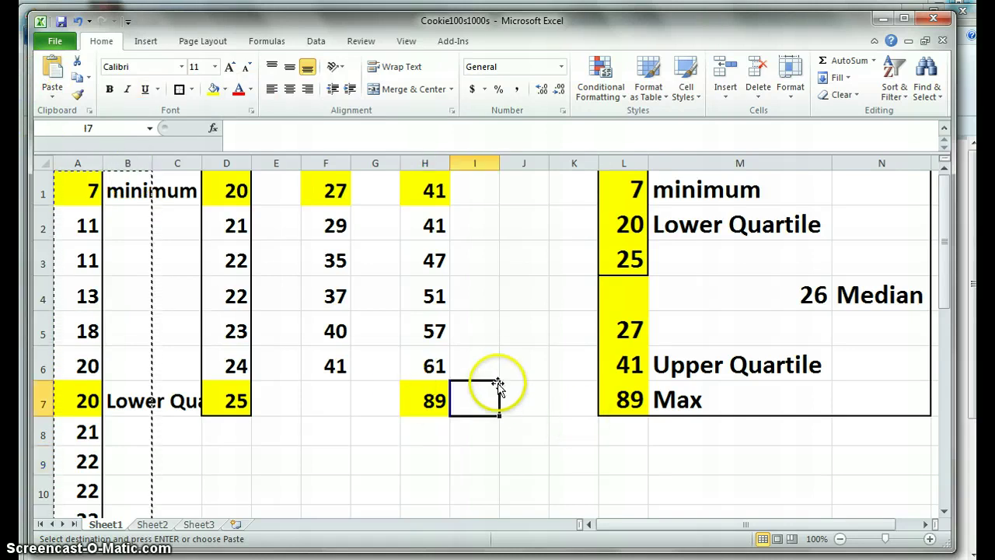
key(Escape)
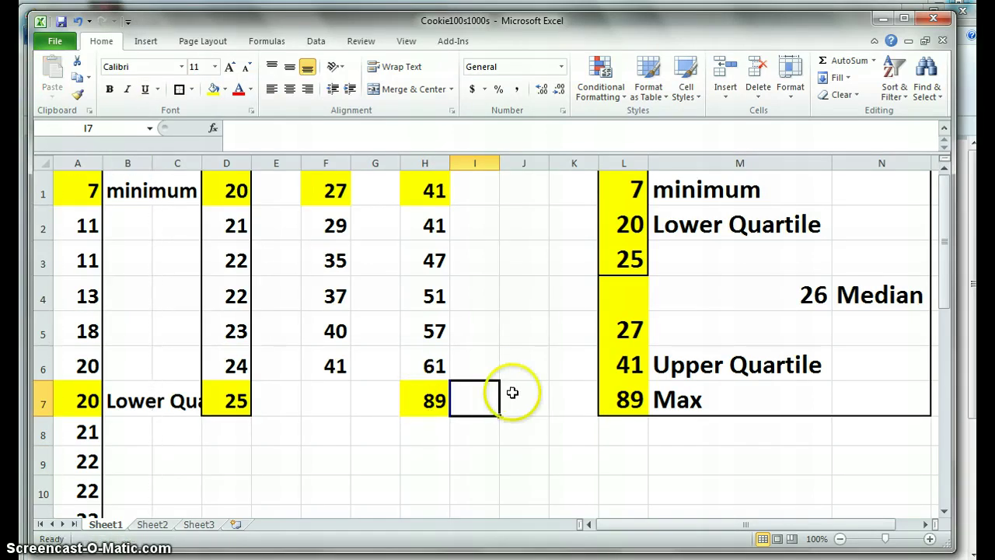
click(457, 336)
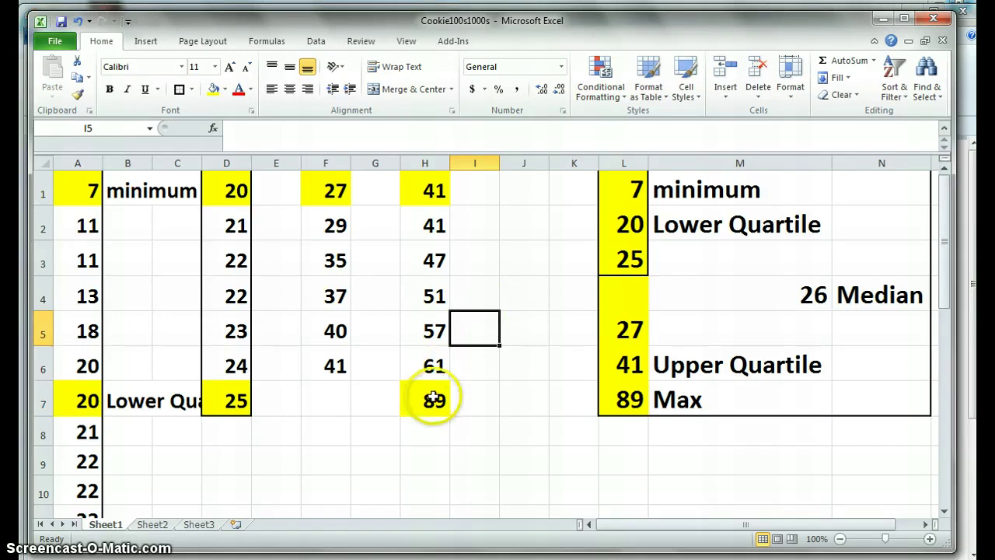
drag(433, 399, 216, 192)
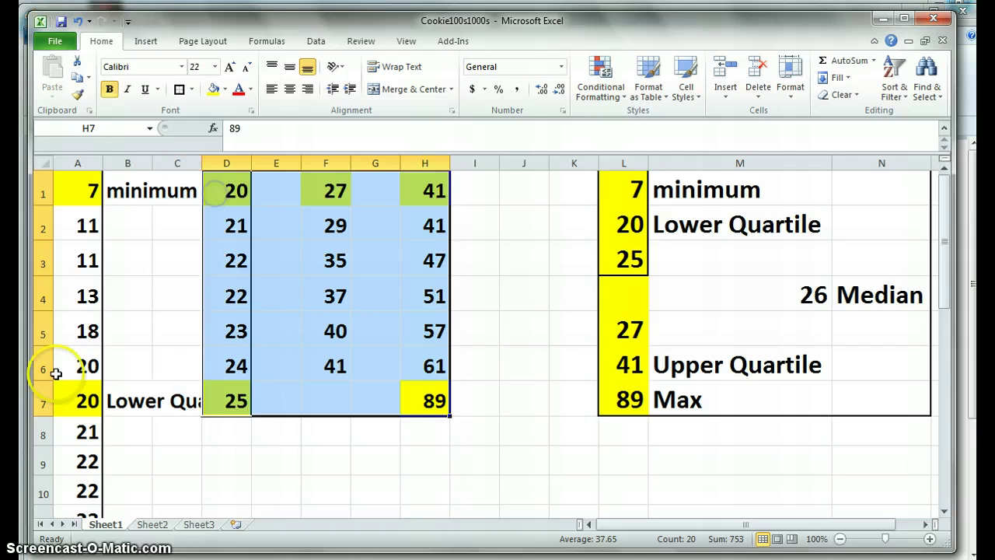
click(267, 182)
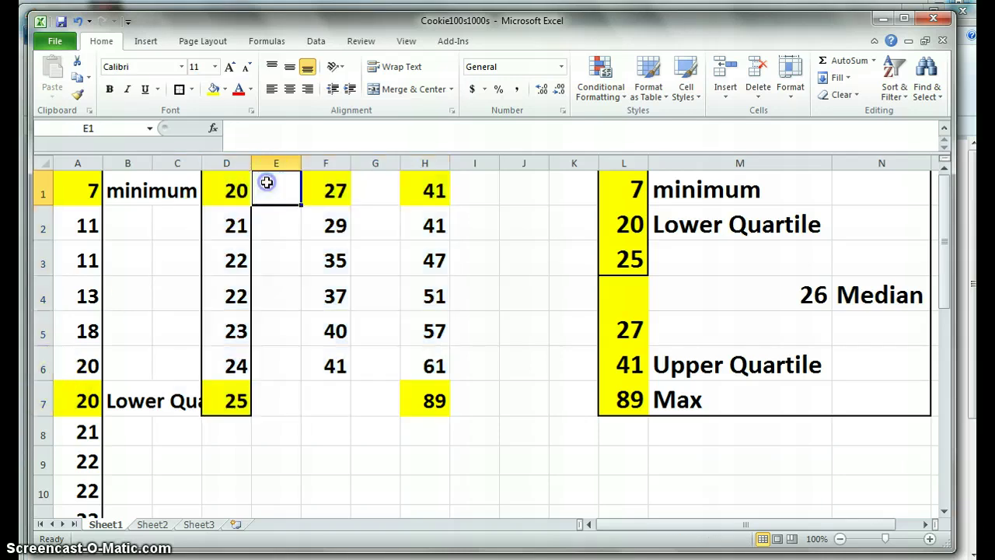
text(lq)
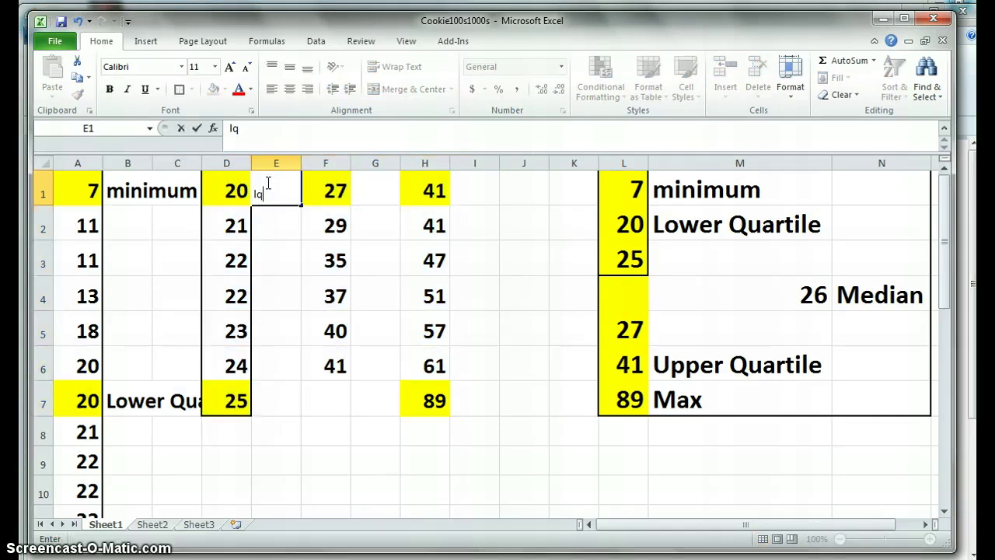
key(Return)
key(Up)
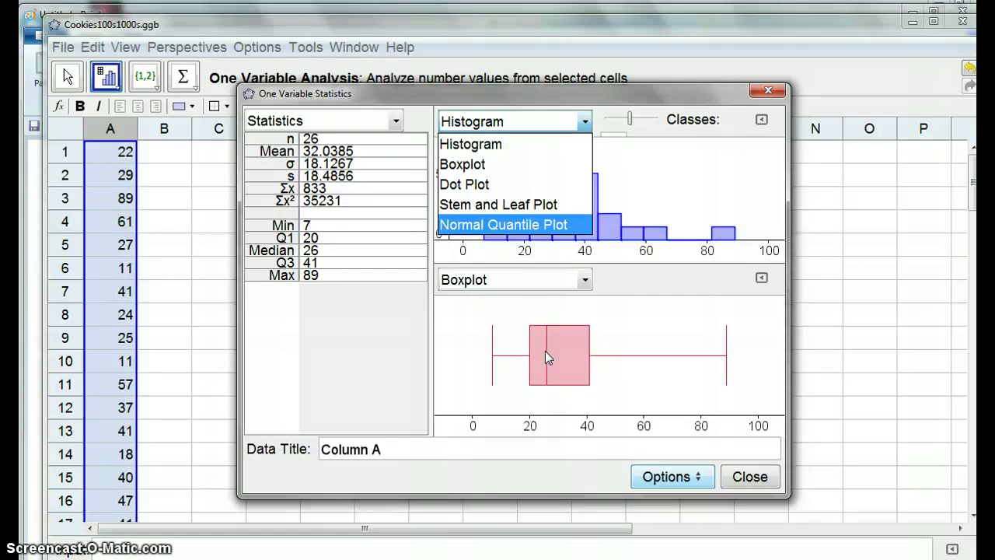
- Switch the top chart from histogram to Dot Plot, then move the window top-left and enlarge it
click(483, 185)
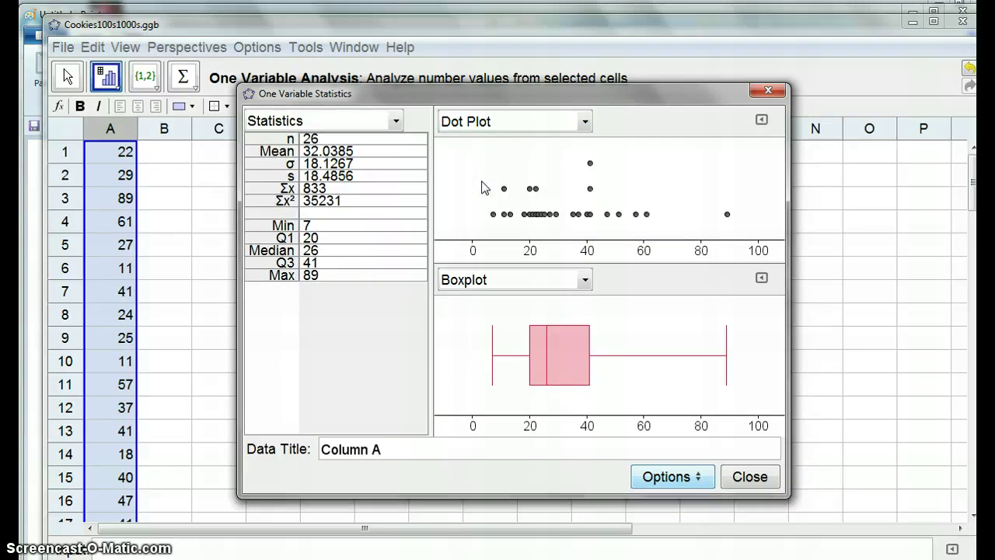
click(483, 186)
click(738, 318)
drag(303, 94, 114, 37)
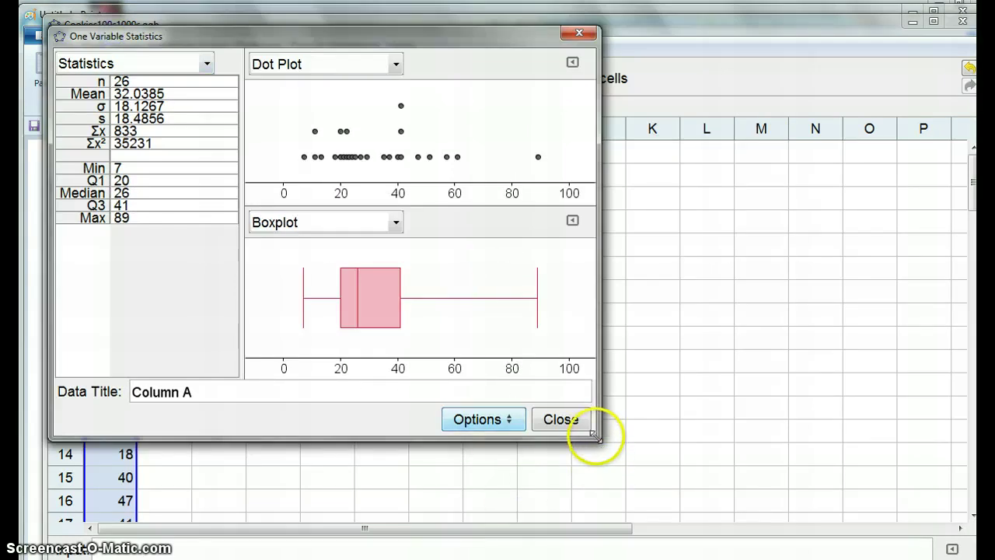
drag(597, 440, 927, 519)
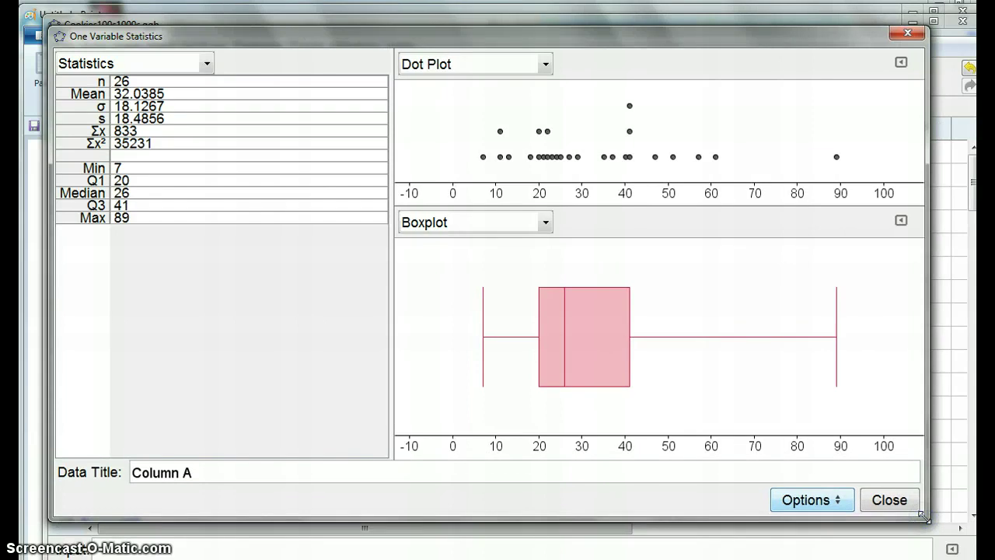